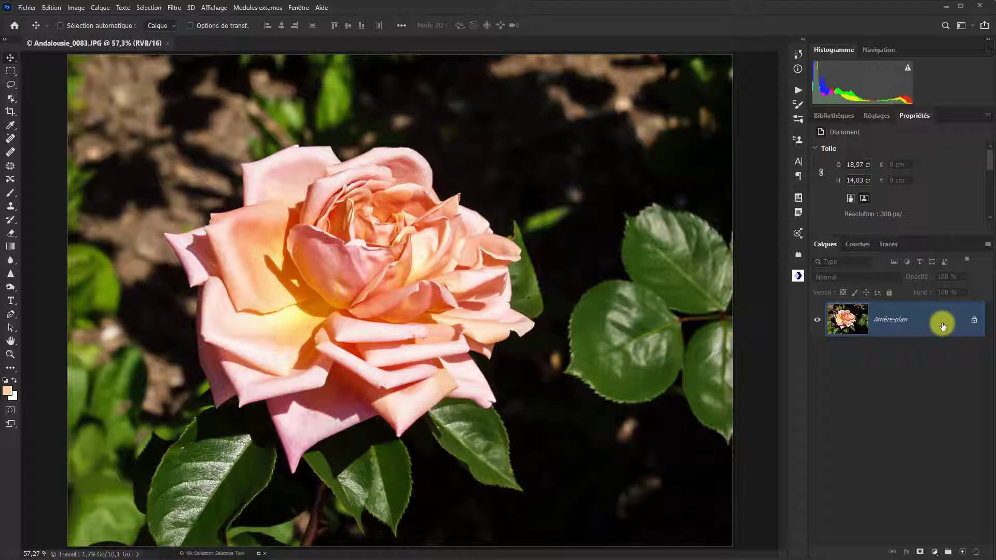
# - Duplicate the background layer and rename the copy as Fond
pyautogui.hotkey('ctrl', 'j')
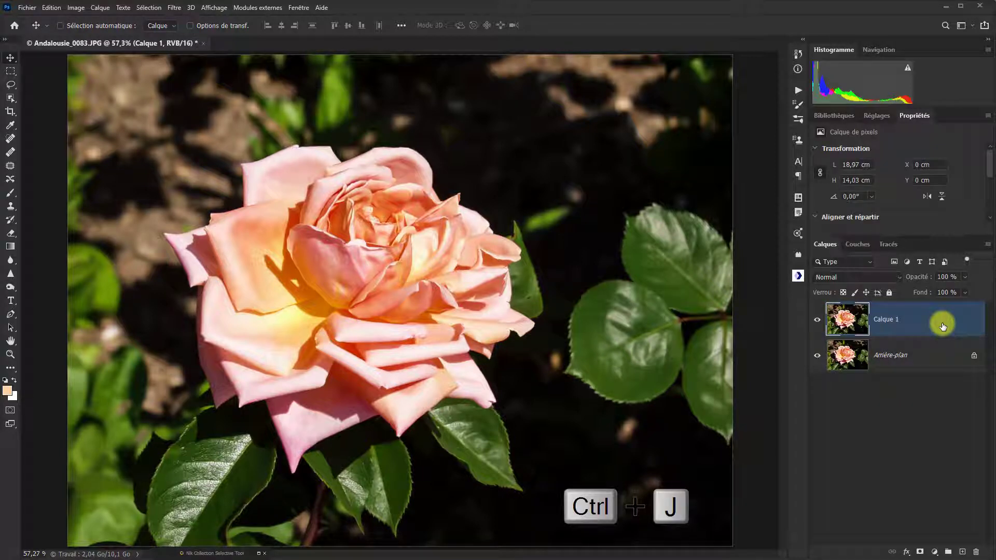
pyautogui.doubleClick(884, 320)
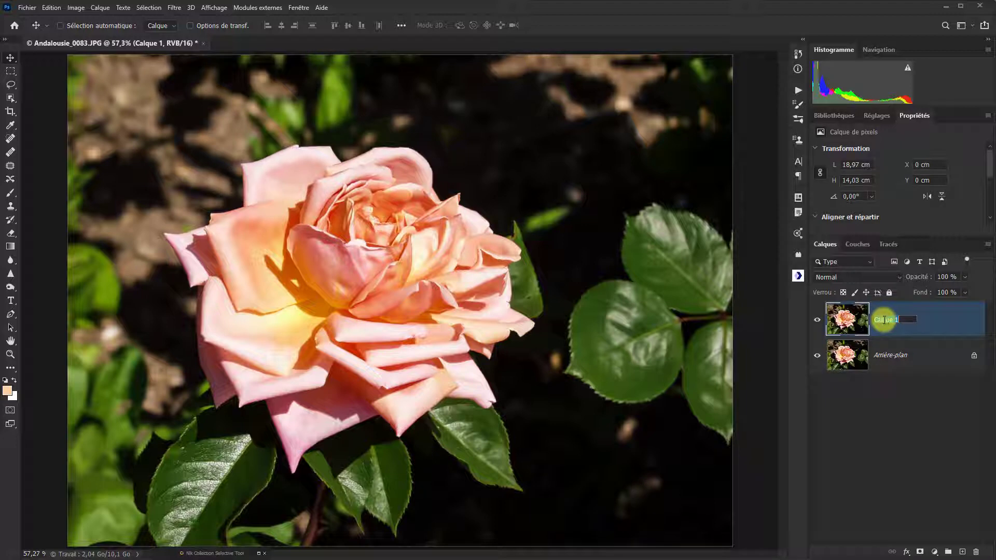
pyautogui.write('Co')
pyautogui.write('nd')
pyautogui.press('Return')
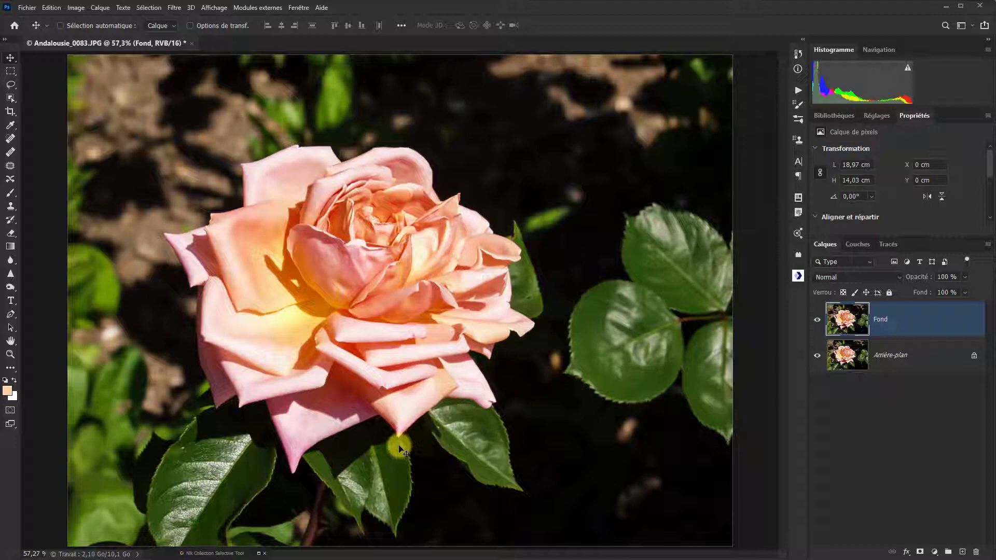
# - Select the rose and its leaves automatically with the Object Selection tool's Select Subject function
pyautogui.click(11, 98)
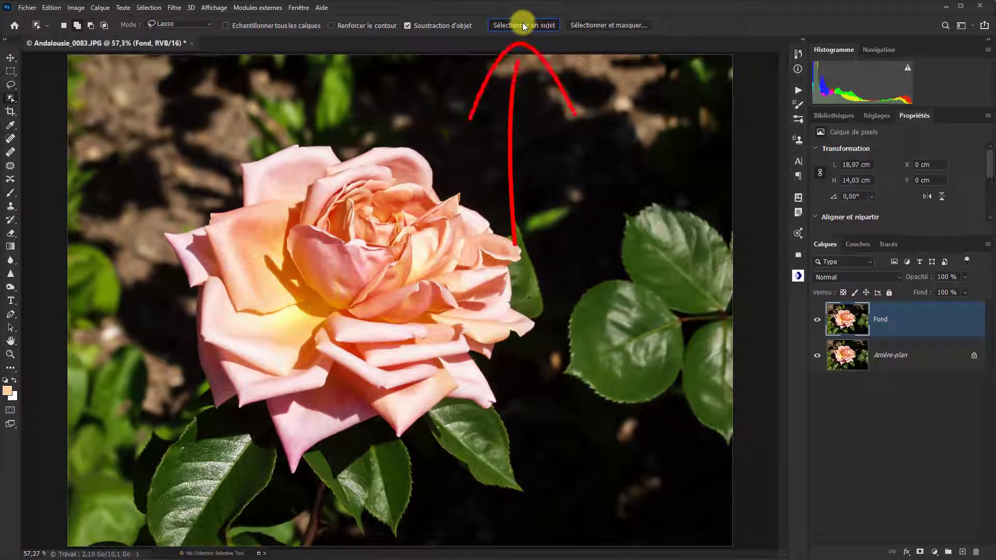
pyautogui.click(521, 23)
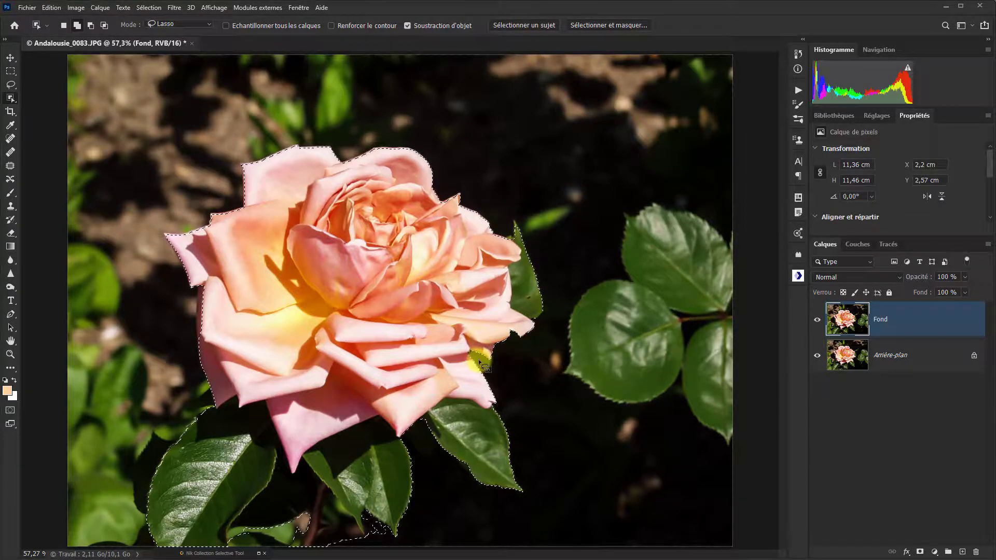
# - Refine the selection along the rose's leftmost petal with the Quick Selection tool, subtracting the excess background beside it
pyautogui.scroll(1, 416, 345)
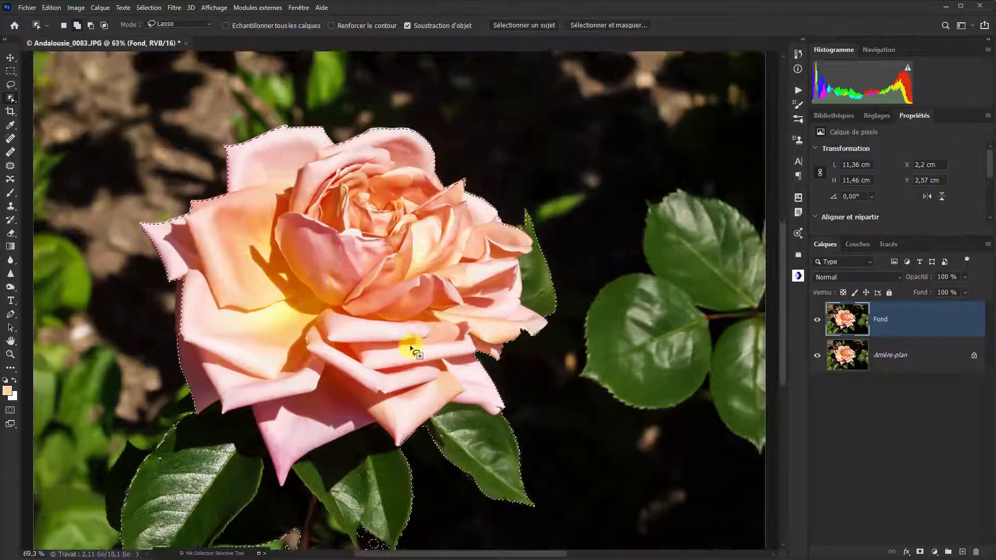
pyautogui.scroll(5, 410, 348)
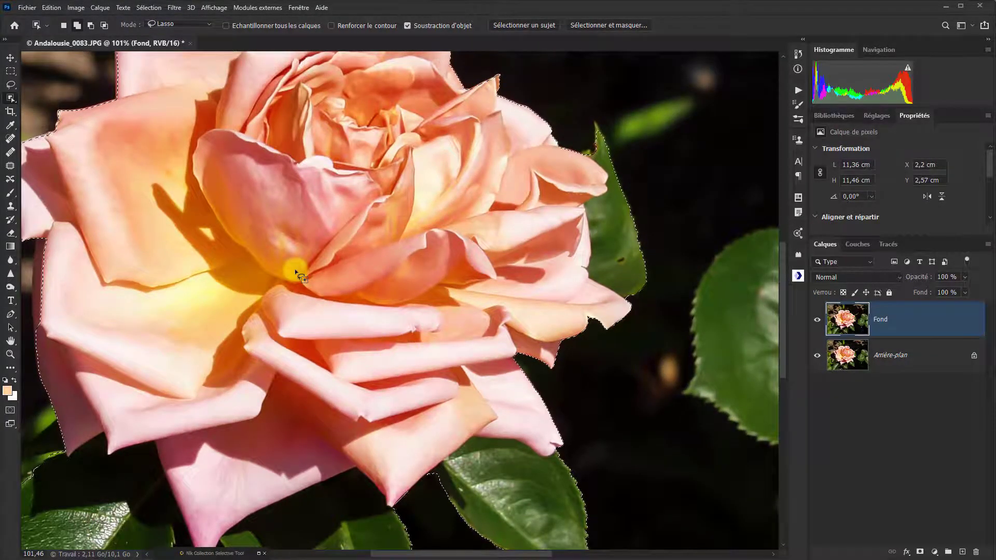
pyautogui.press('space')
pyautogui.moveTo(283, 225); pyautogui.dragTo(486, 357)
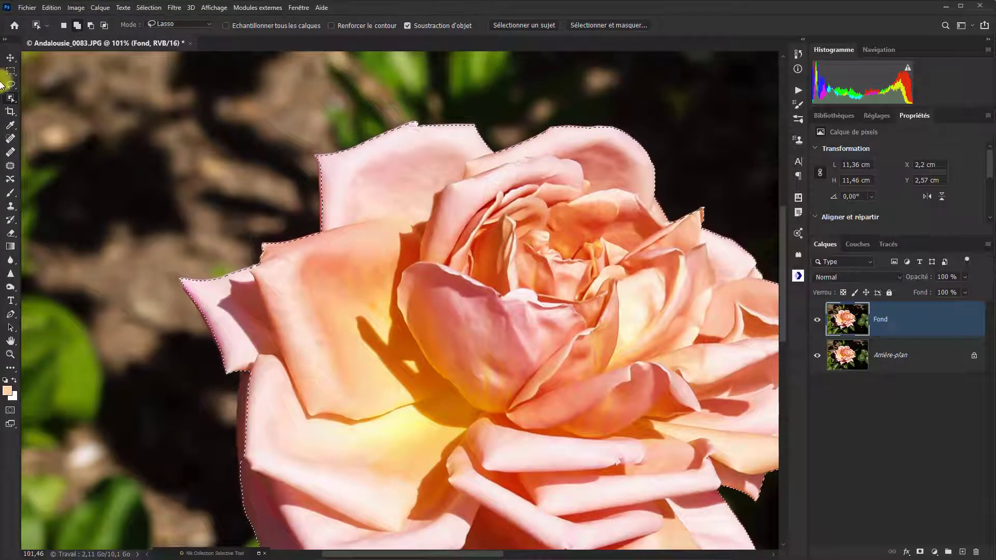
pyautogui.rightClick(13, 100)
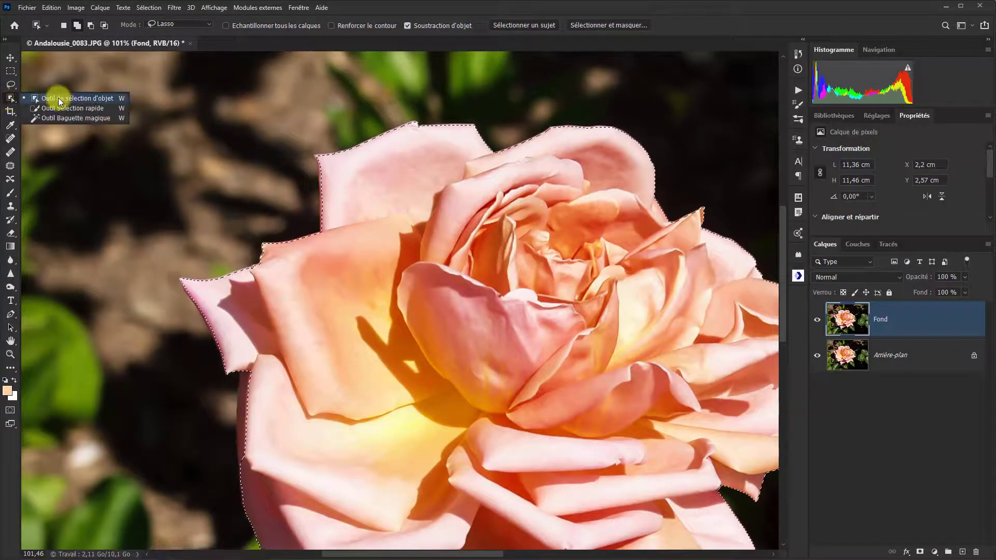
pyautogui.click(69, 108)
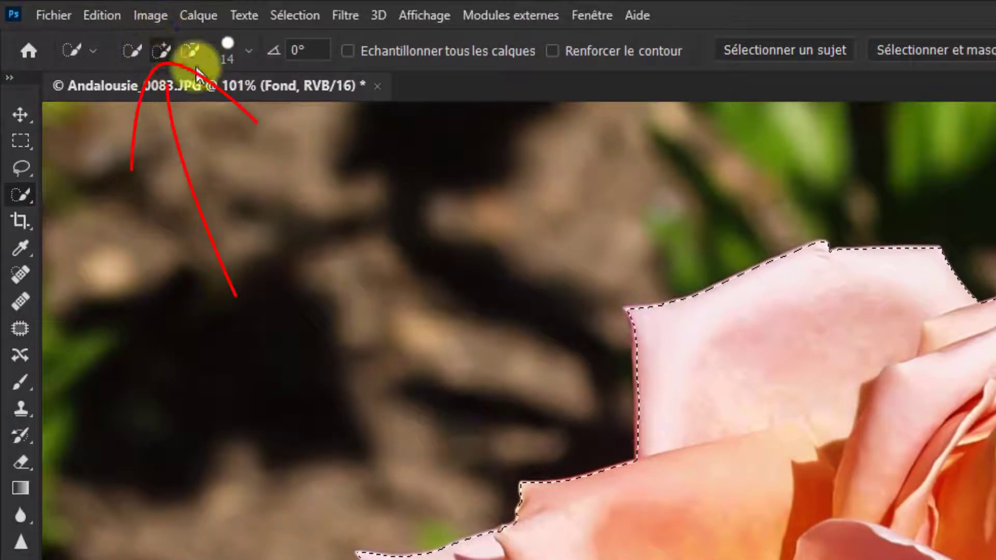
pyautogui.click(162, 51)
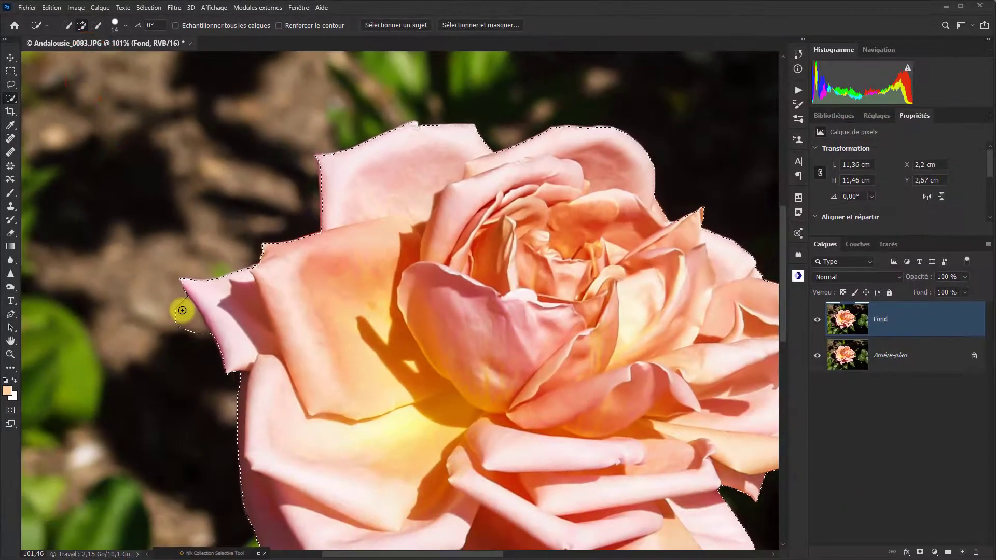
pyautogui.press('alt')
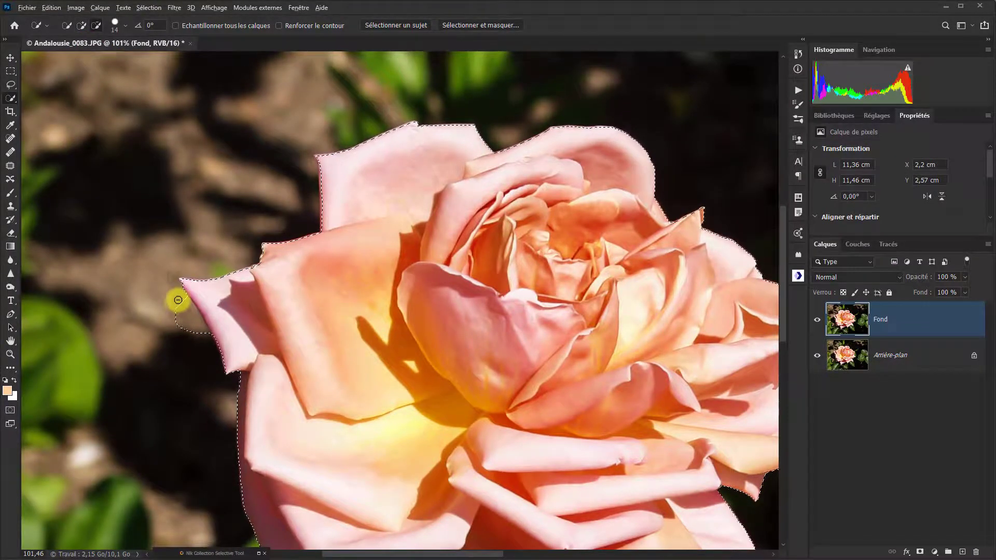
pyautogui.moveTo(178, 300); pyautogui.dragTo(194, 330)
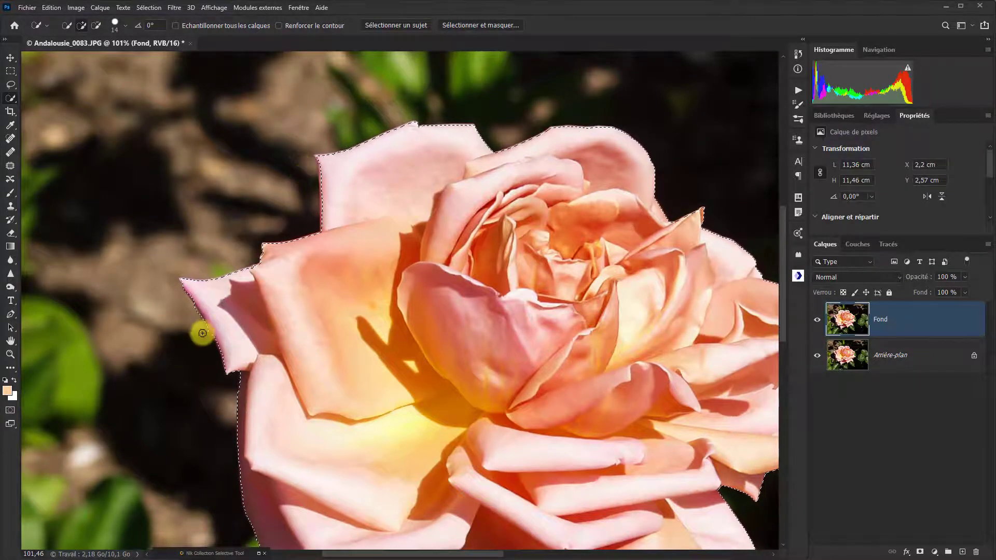
pyautogui.moveTo(188, 304); pyautogui.dragTo(208, 338)
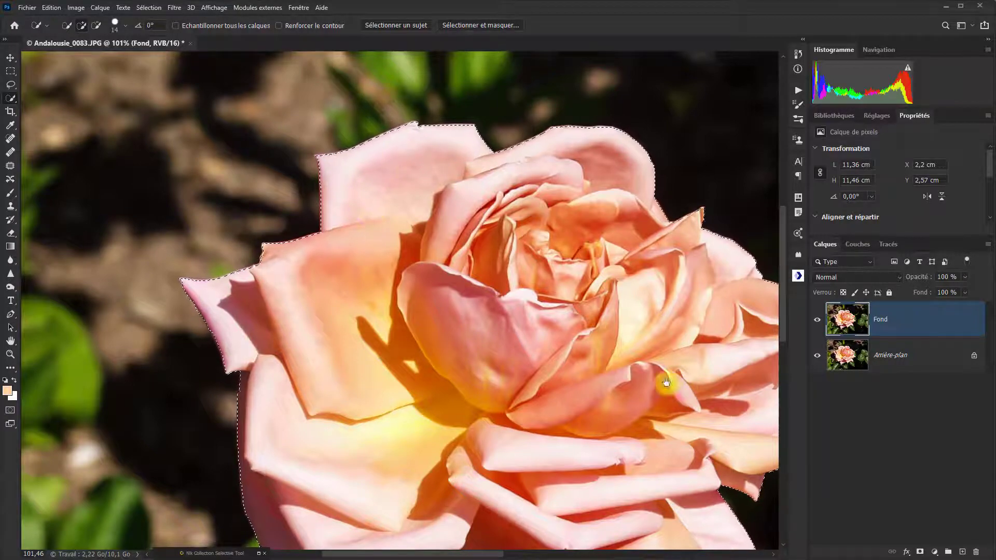
# - Subtract the stem and the background between the lower leaves from the selection with the Quick Selection tool
pyautogui.moveTo(664, 400); pyautogui.dragTo(516, 322)
pyautogui.moveTo(542, 354); pyautogui.dragTo(525, 217)
pyautogui.moveTo(518, 305); pyautogui.dragTo(602, 221)
pyautogui.moveTo(566, 410); pyautogui.dragTo(593, 282)
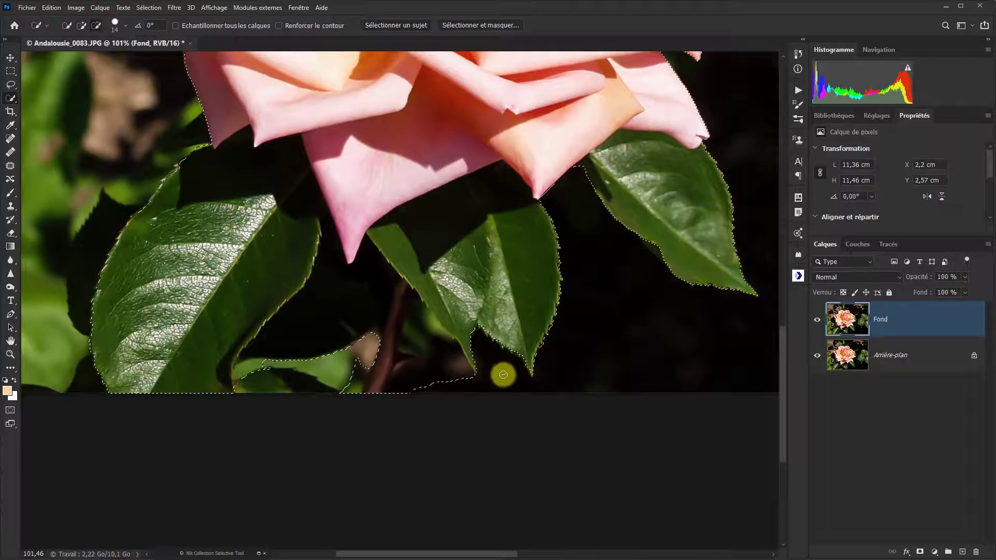
pyautogui.moveTo(429, 382)
pyautogui.mouseDown()
pyautogui.moveTo(407, 391)
pyautogui.moveTo(400, 367)
pyautogui.moveTo(418, 322)
pyautogui.moveTo(420, 387)
pyautogui.moveTo(418, 318)
pyautogui.moveTo(396, 347)
pyautogui.moveTo(451, 309)
pyautogui.moveTo(471, 380)
pyautogui.moveTo(462, 365)
pyautogui.moveTo(473, 382)
pyautogui.moveTo(481, 370)
pyautogui.mouseUp()
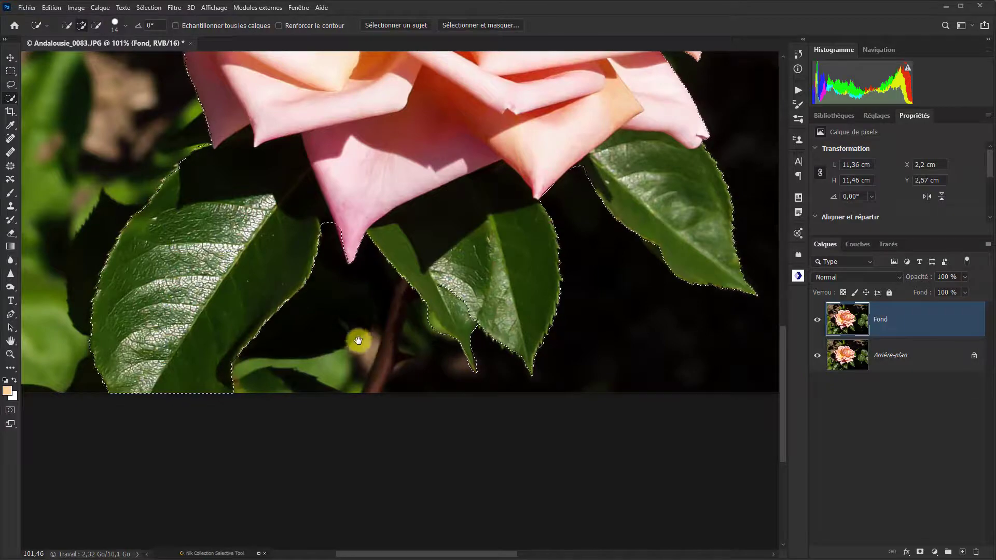
# - Open the rose selection in Select and Mask and set the Refine Edge brush diameter to 25 px
pyautogui.moveTo(356, 340); pyautogui.dragTo(406, 236)
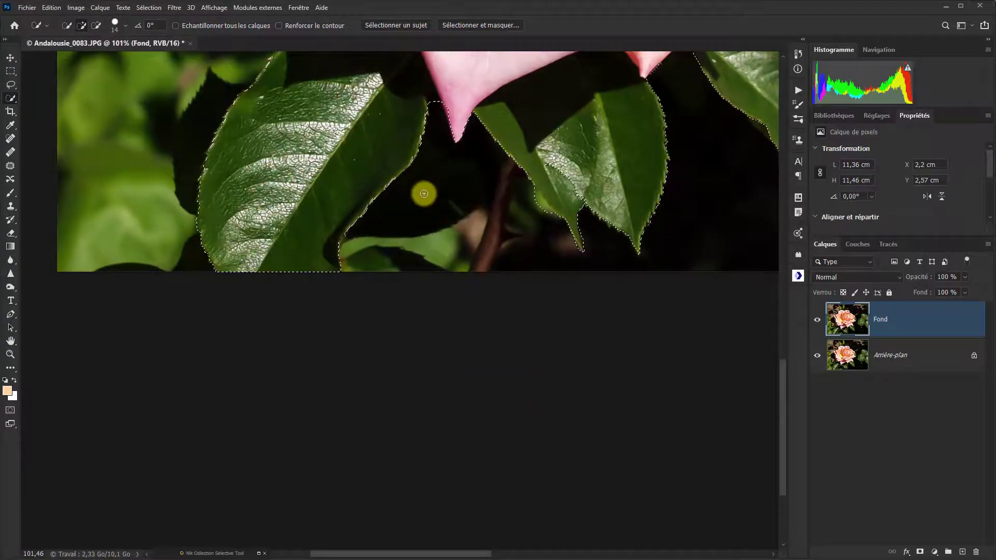
pyautogui.moveTo(156, 150); pyautogui.dragTo(166, 371)
pyautogui.moveTo(251, 120)
pyautogui.mouseDown()
pyautogui.moveTo(238, 365)
pyautogui.moveTo(178, 440)
pyautogui.mouseUp()
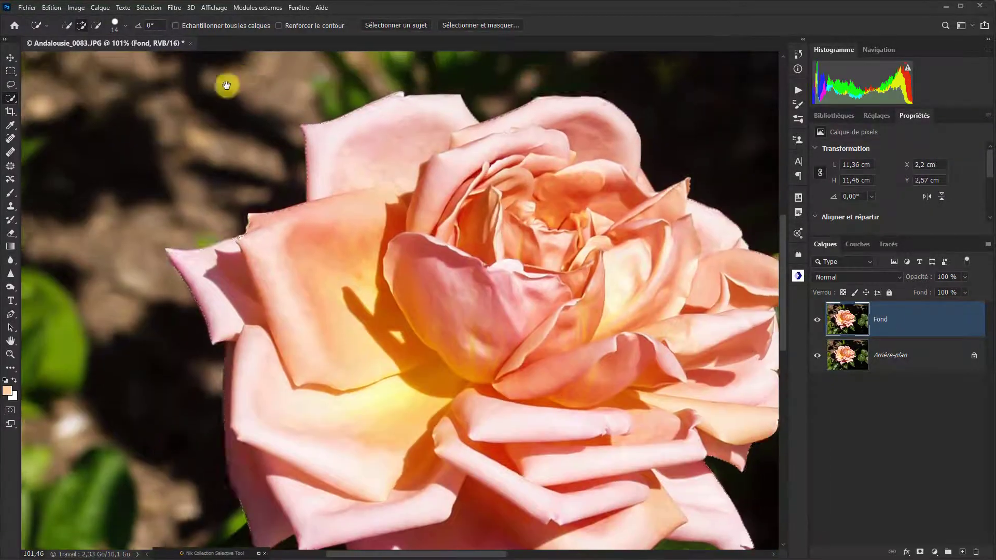
pyautogui.moveTo(224, 87); pyautogui.dragTo(146, 72)
pyautogui.scroll(-10, 687, 303)
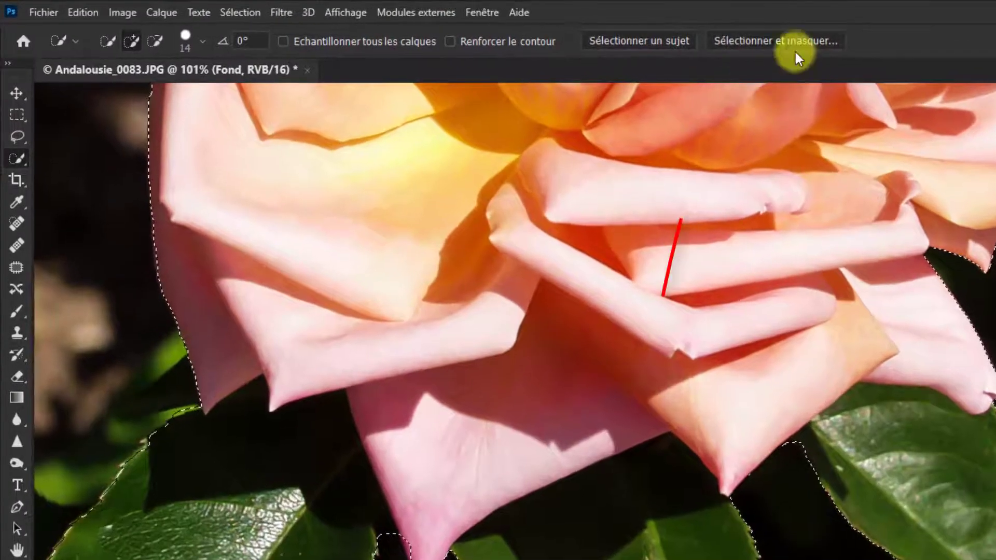
pyautogui.click(771, 41)
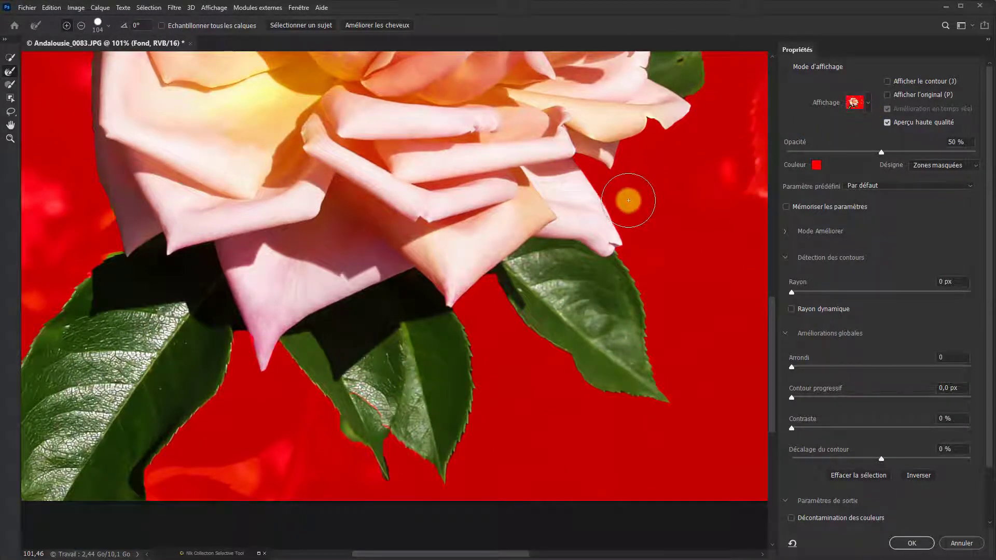
pyautogui.moveTo(607, 299)
pyautogui.mouseDown()
pyautogui.moveTo(664, 400)
pyautogui.moveTo(678, 456)
pyautogui.mouseUp()
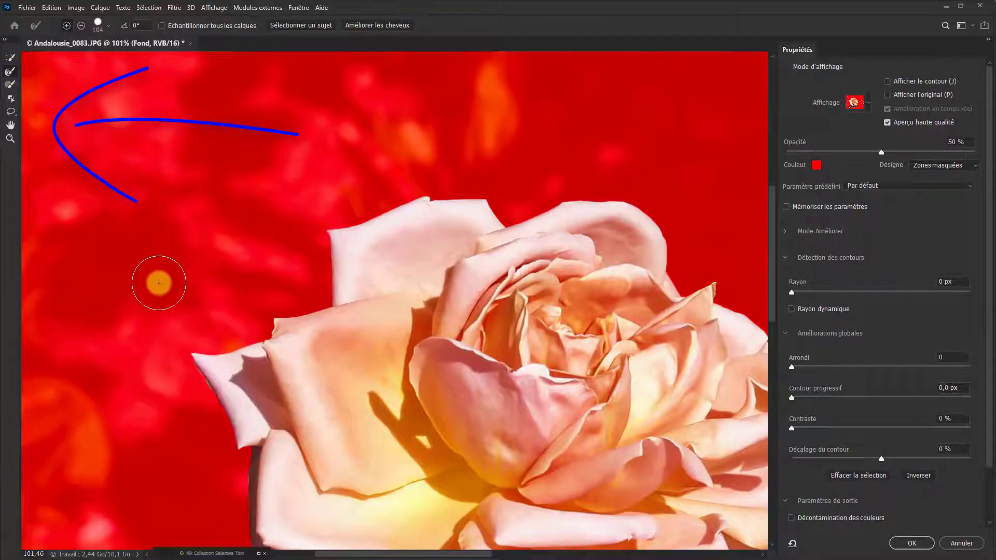
pyautogui.moveTo(153, 275); pyautogui.dragTo(133, 273)
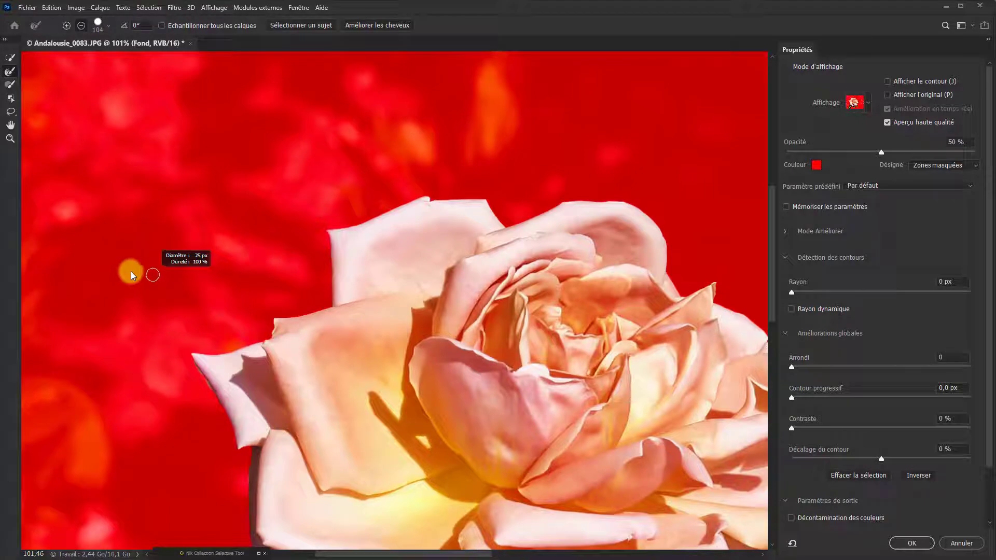
pyautogui.moveTo(132, 274); pyautogui.dragTo(132, 274)
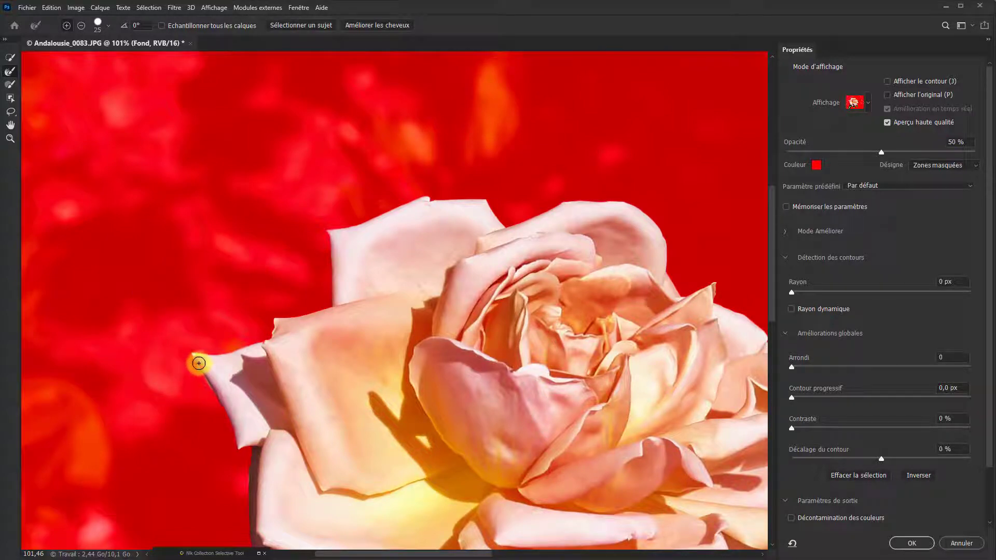
# - Brush along the outer edge of the leftmost petal with the Refine Edge brush and check the contours of the lower petals and leaves
pyautogui.moveTo(199, 363); pyautogui.dragTo(229, 433)
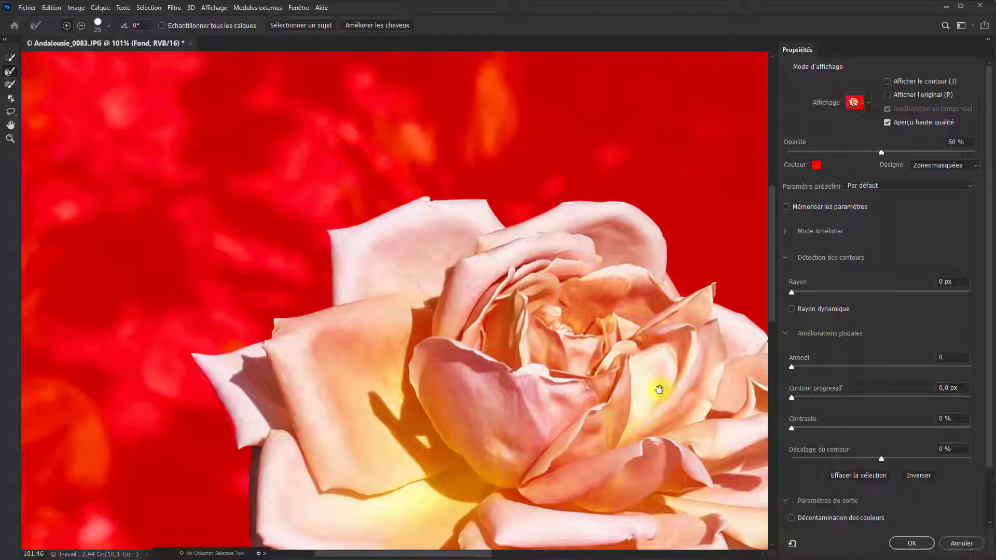
pyautogui.moveTo(659, 391); pyautogui.dragTo(360, 231)
pyautogui.moveTo(493, 508); pyautogui.dragTo(618, 316)
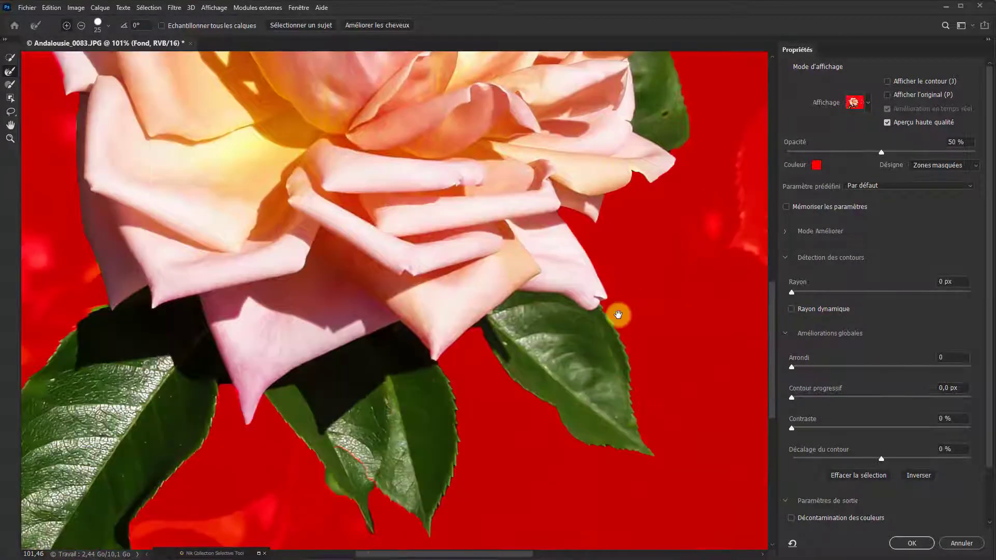
pyautogui.moveTo(514, 500); pyautogui.dragTo(583, 455)
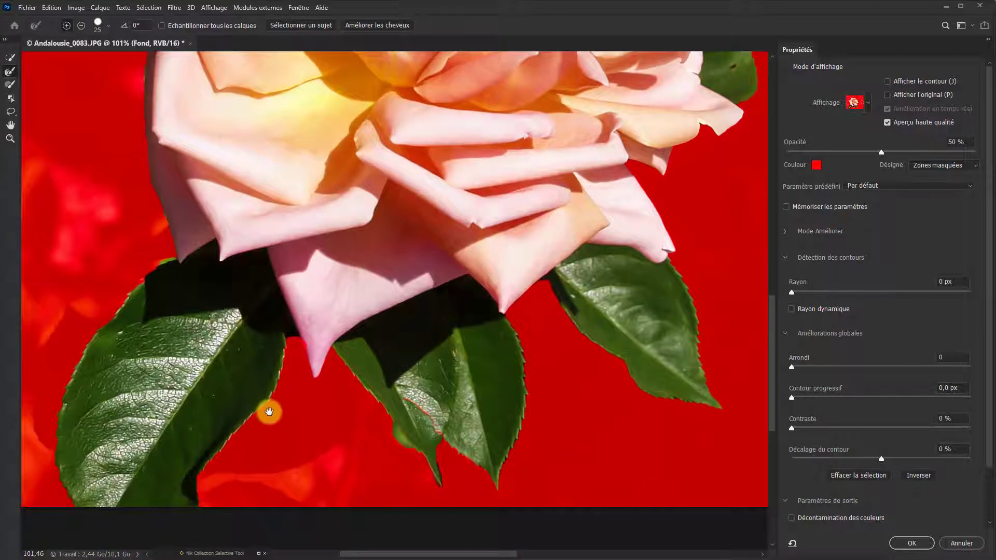
pyautogui.moveTo(293, 441); pyautogui.dragTo(294, 498)
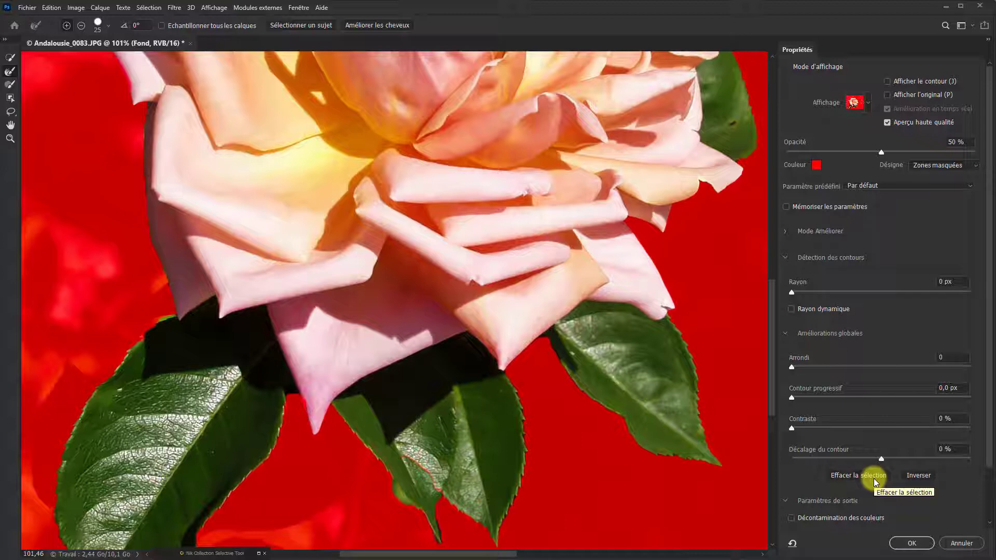
# - Output the refined selection as a layer mask (Masque de fusion) on the Fond layer
pyautogui.moveTo(989, 456); pyautogui.dragTo(987, 534)
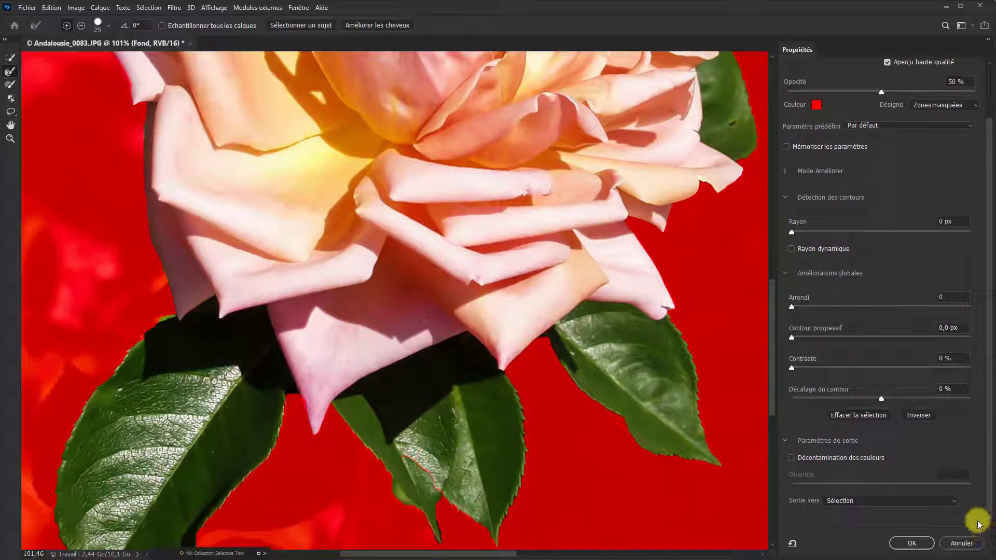
pyautogui.click(957, 503)
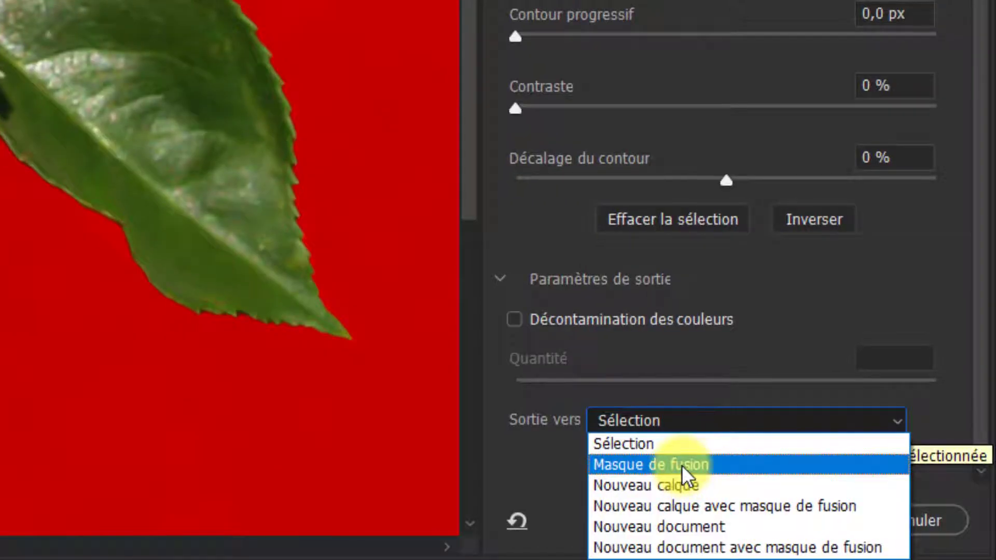
pyautogui.click(682, 465)
pyautogui.click(784, 526)
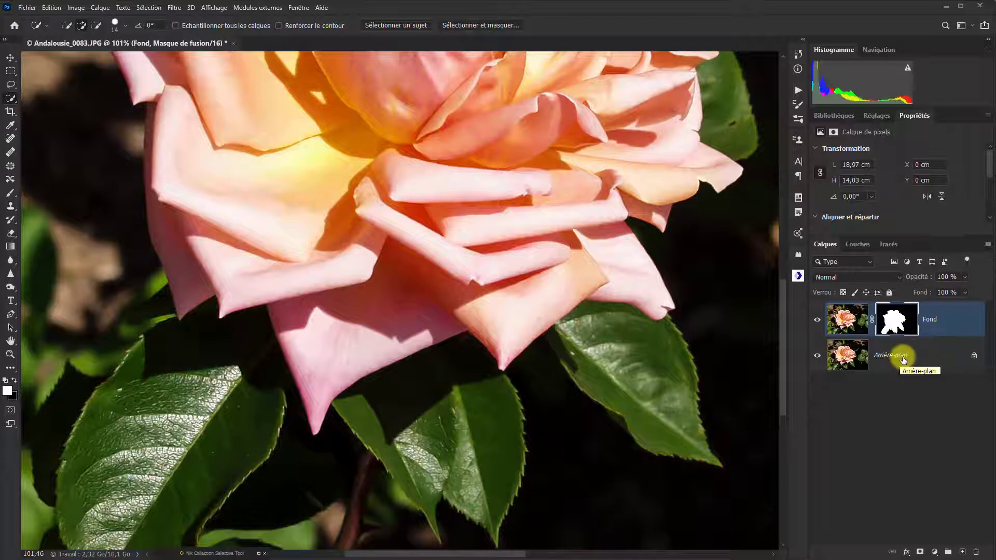
# - Duplicate the Arrière-plan layer and rename the masked Fond layer as Rose
pyautogui.click(903, 358)
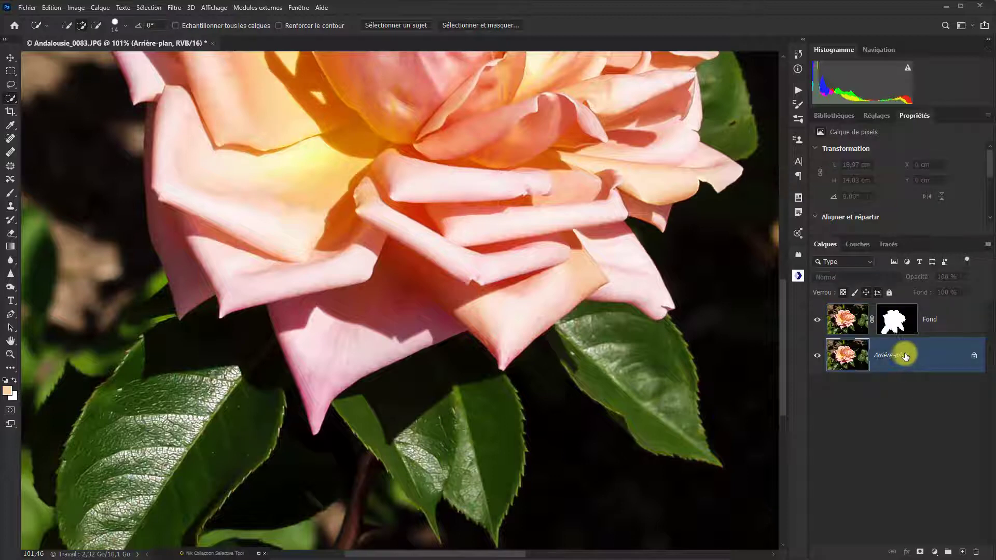
pyautogui.hotkey('ctrl', 'j')
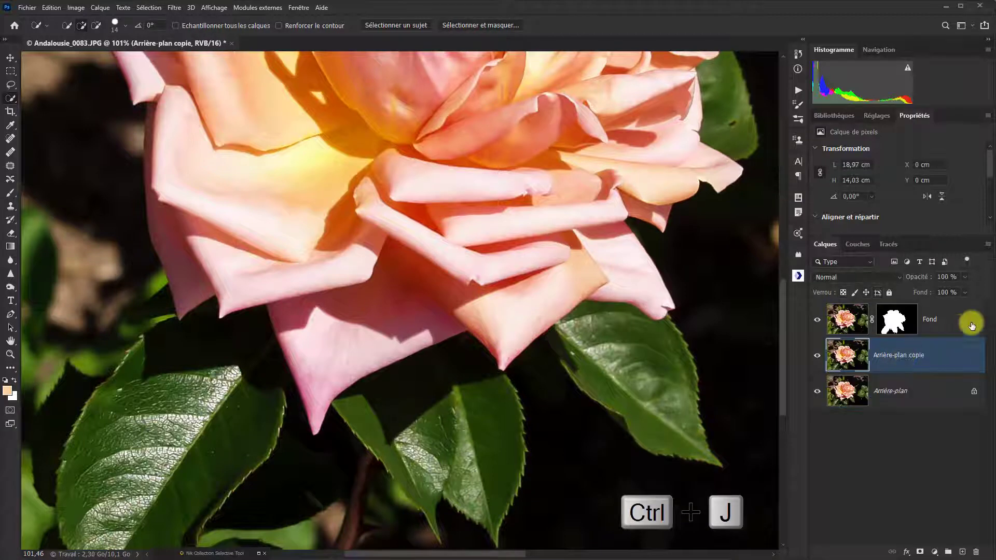
pyautogui.doubleClick(932, 321)
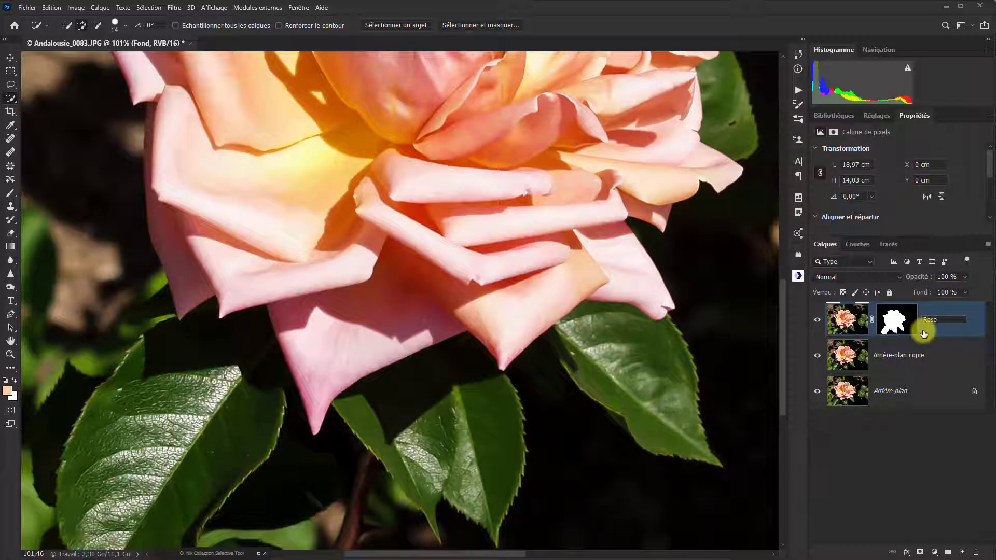
pyautogui.press('Return')
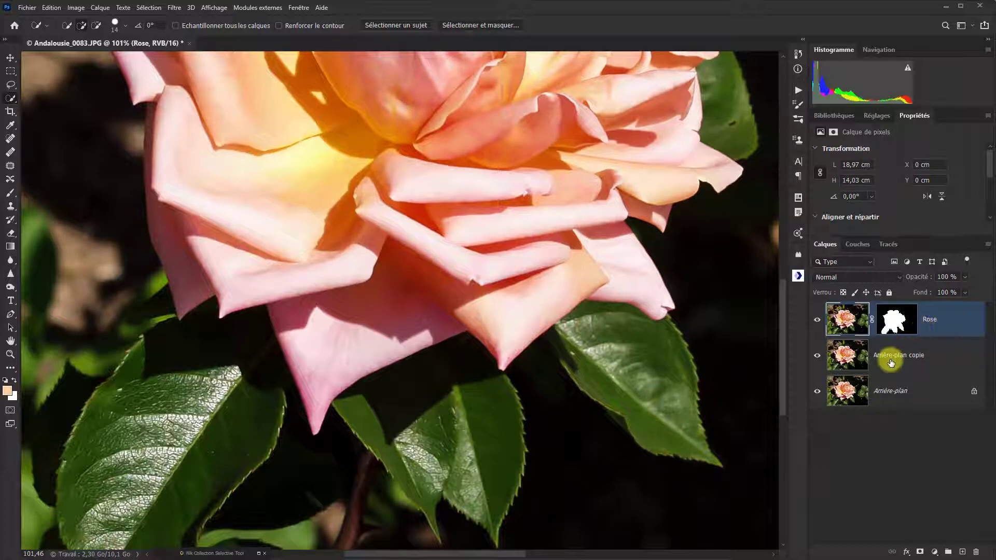
# - Rename the Arrière-plan copie layer as Fond and convert it to a smart object
pyautogui.doubleClick(891, 359)
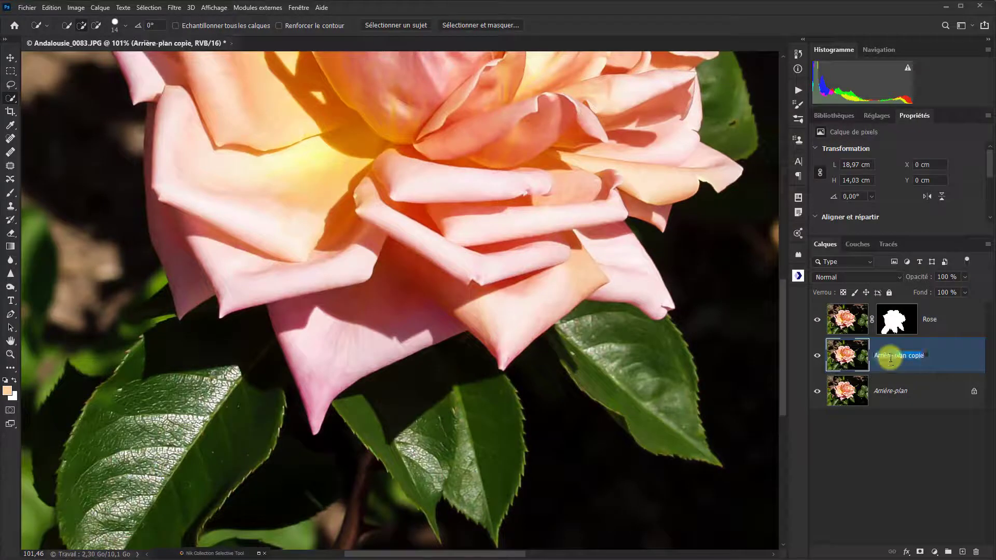
pyautogui.write('d')
pyautogui.click(864, 366)
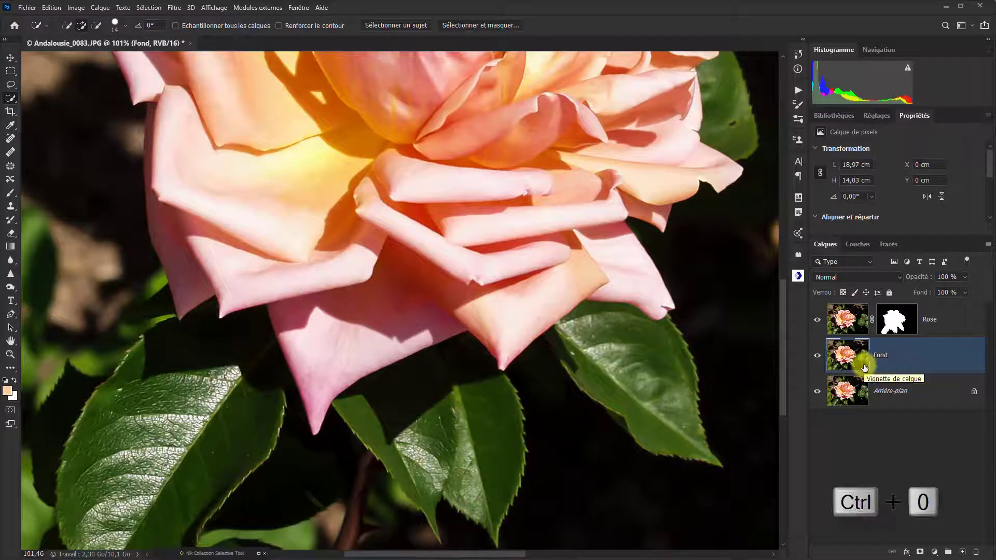
pyautogui.hotkey('ctrl', '0')
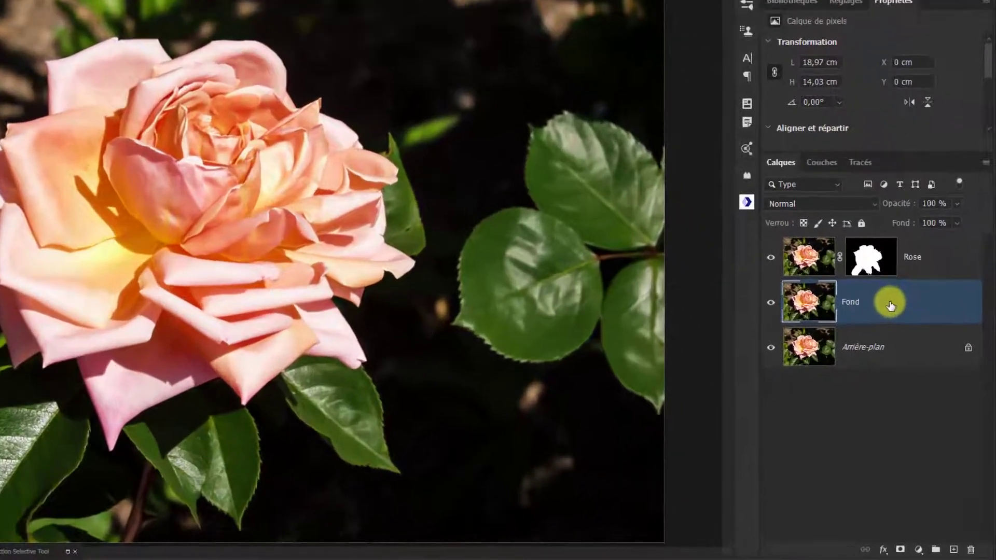
pyautogui.rightClick(911, 358)
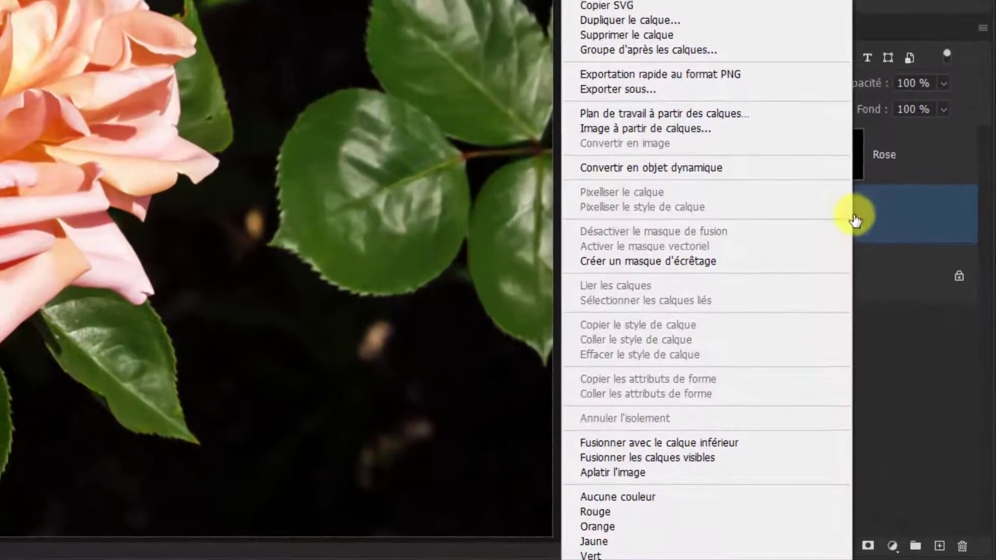
pyautogui.click(645, 167)
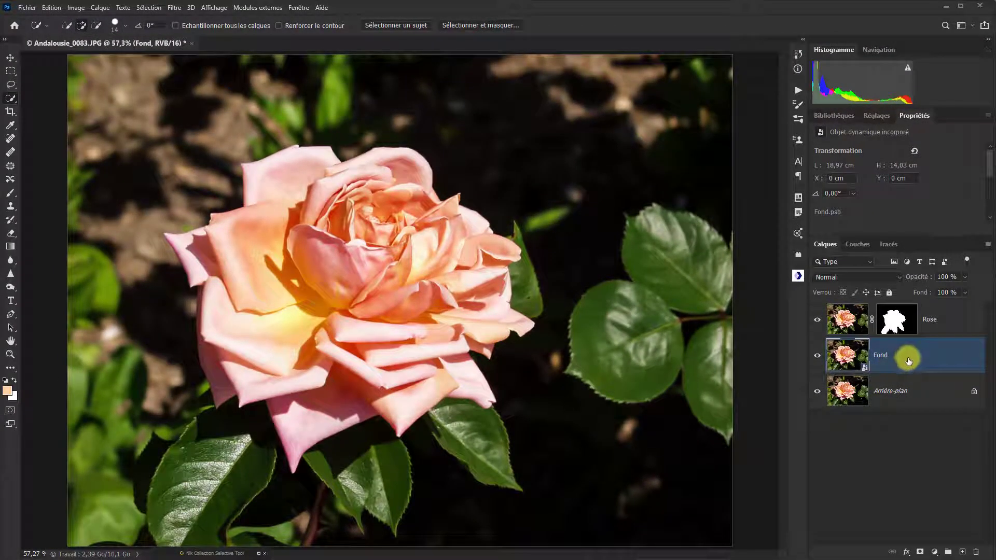
# - Start an iris blur (Flou de diaphragme) on the Fond layer and reshape its ellipse so it closely surrounds the rose
pyautogui.click(174, 9)
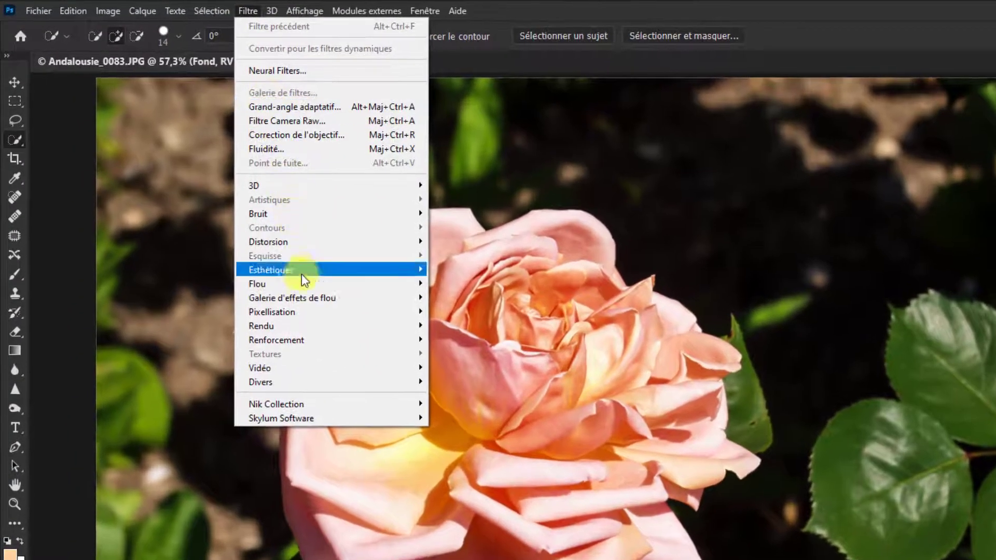
pyautogui.moveTo(311, 284)
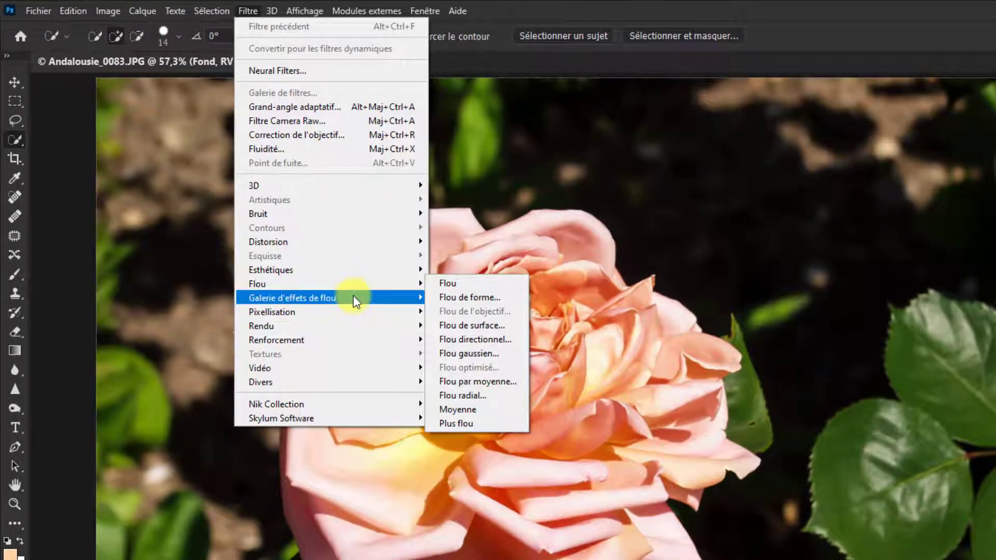
pyautogui.moveTo(354, 297)
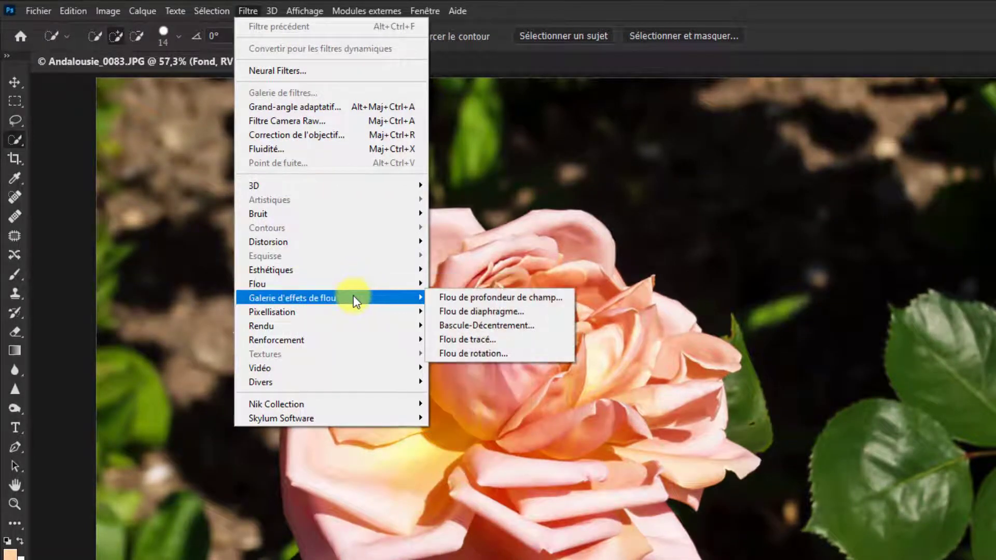
pyautogui.click(456, 312)
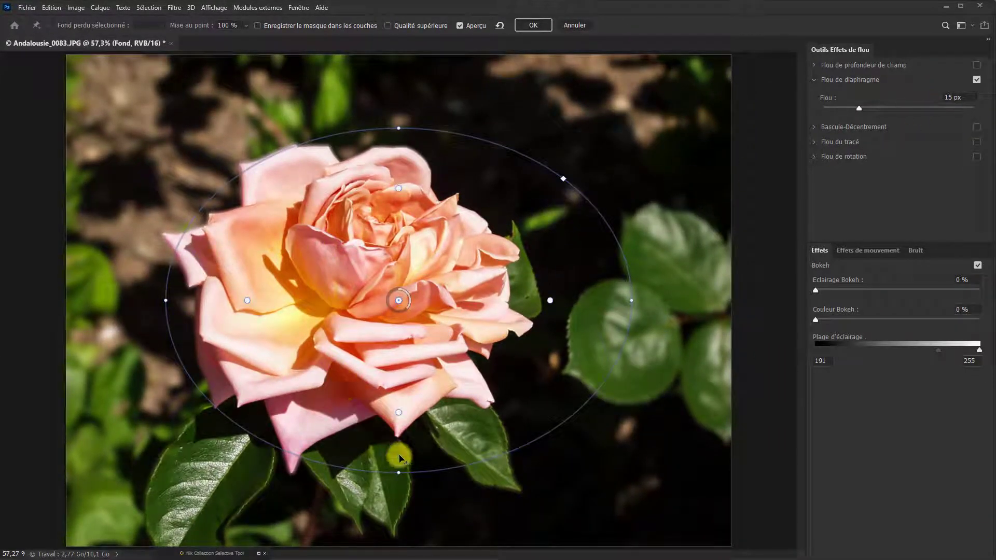
pyautogui.moveTo(166, 300); pyautogui.dragTo(139, 293)
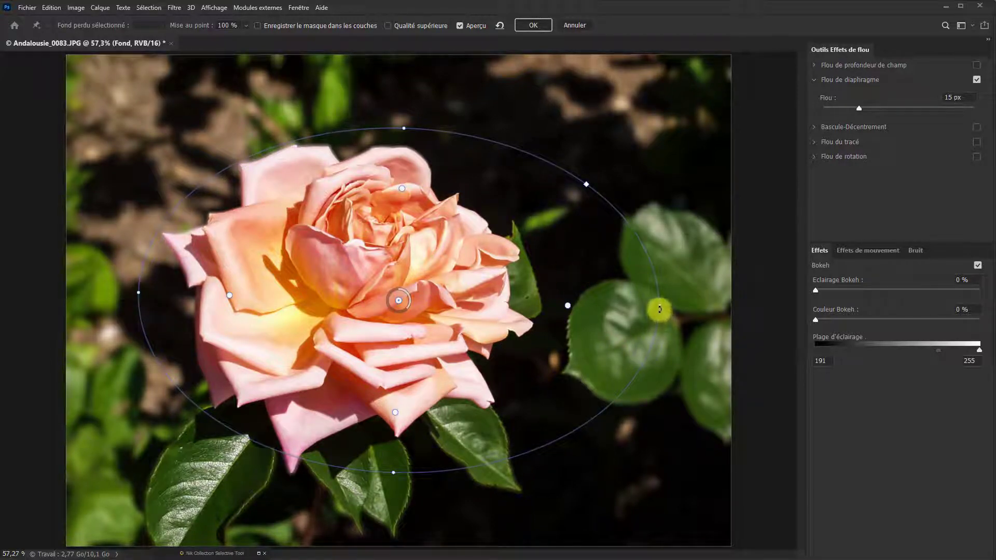
pyautogui.moveTo(659, 310); pyautogui.dragTo(566, 304)
pyautogui.moveTo(391, 469); pyautogui.dragTo(392, 449)
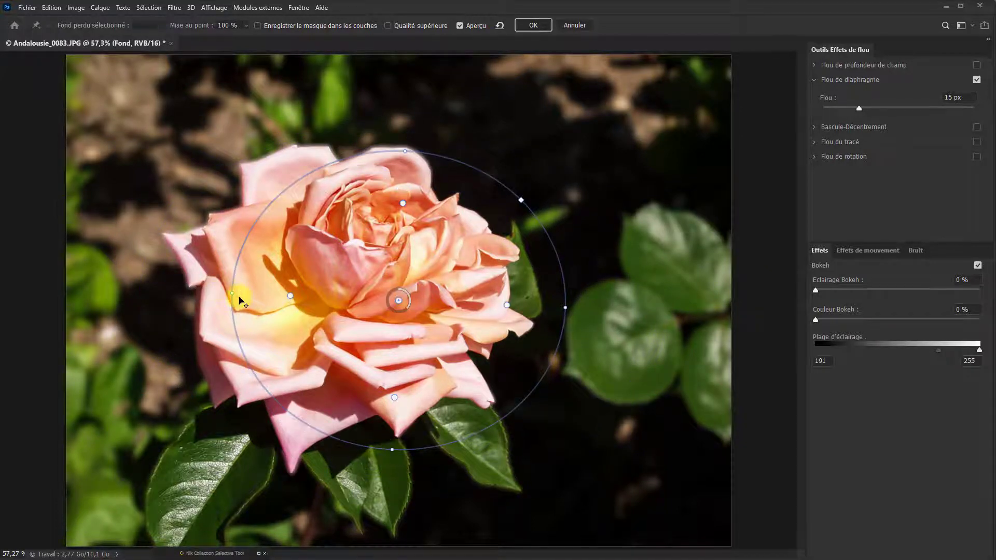
pyautogui.moveTo(231, 294); pyautogui.dragTo(152, 278)
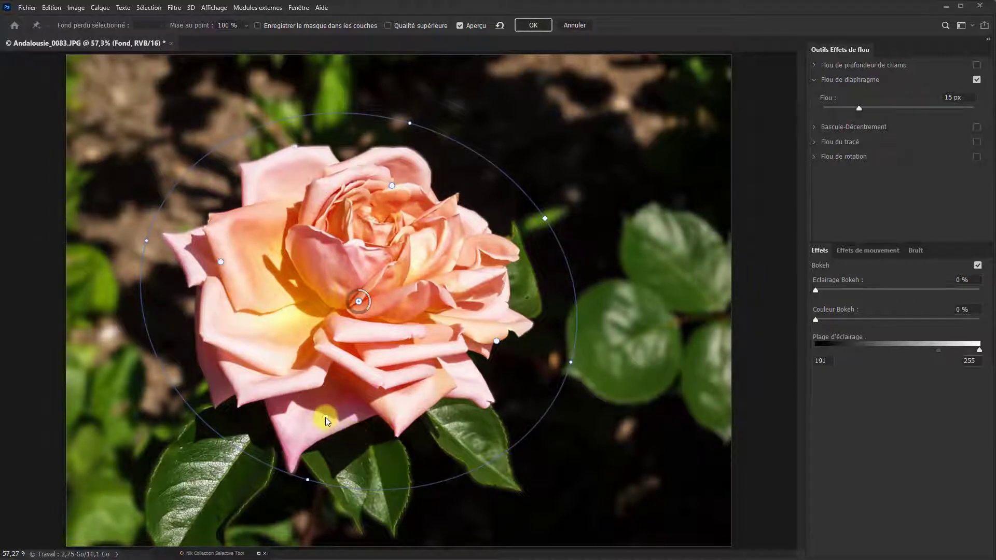
pyautogui.moveTo(326, 418); pyautogui.dragTo(324, 431)
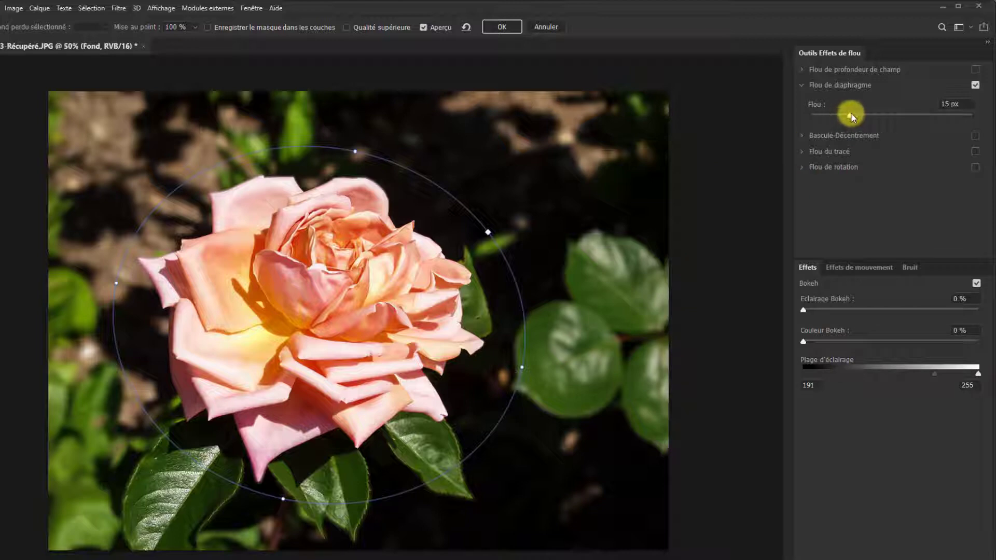
# - Set the iris blur amount to 20 px and the bokeh lighting (Eclairage Bokeh) to 10 %
pyautogui.moveTo(849, 114); pyautogui.dragTo(886, 113)
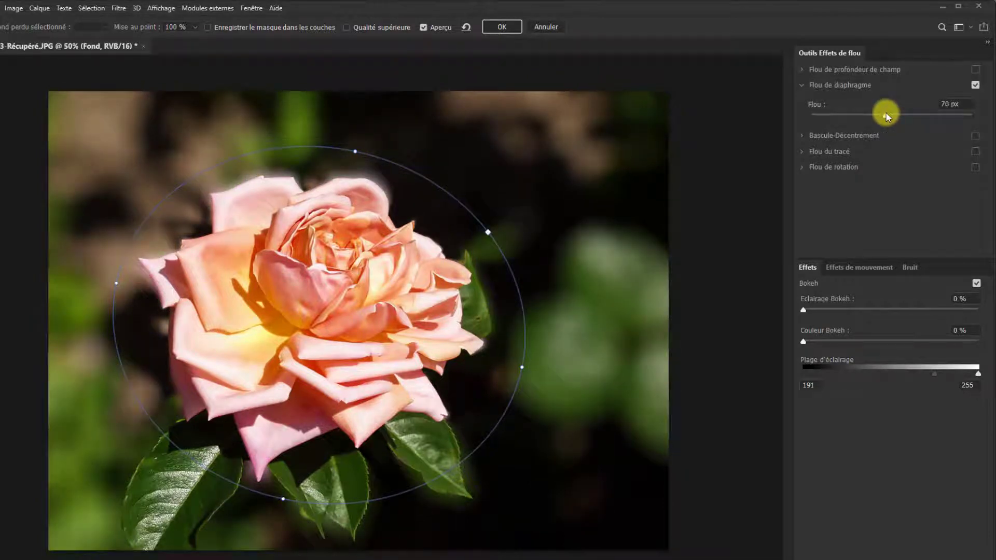
pyautogui.moveTo(889, 113); pyautogui.dragTo(858, 113)
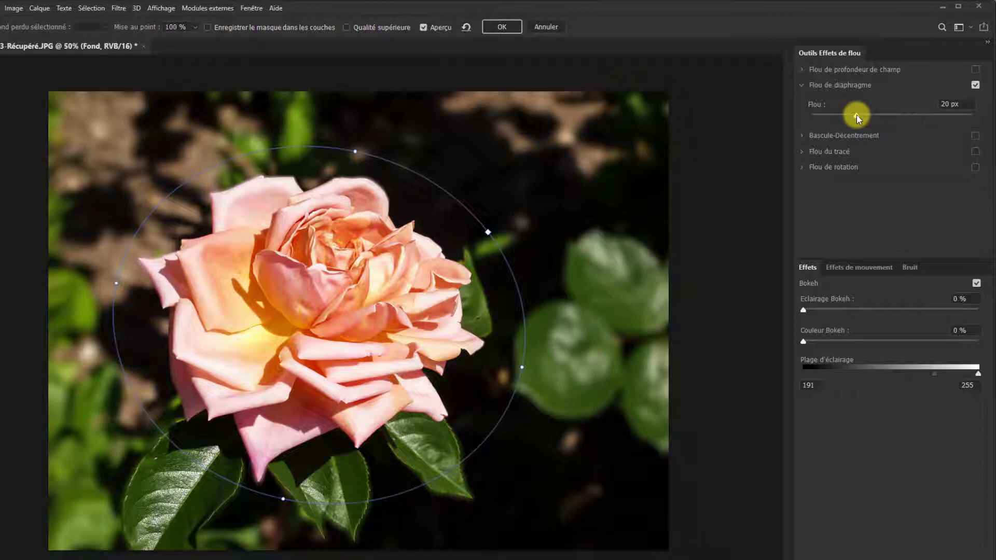
pyautogui.moveTo(857, 115); pyautogui.dragTo(857, 115)
pyautogui.moveTo(813, 312); pyautogui.dragTo(886, 313)
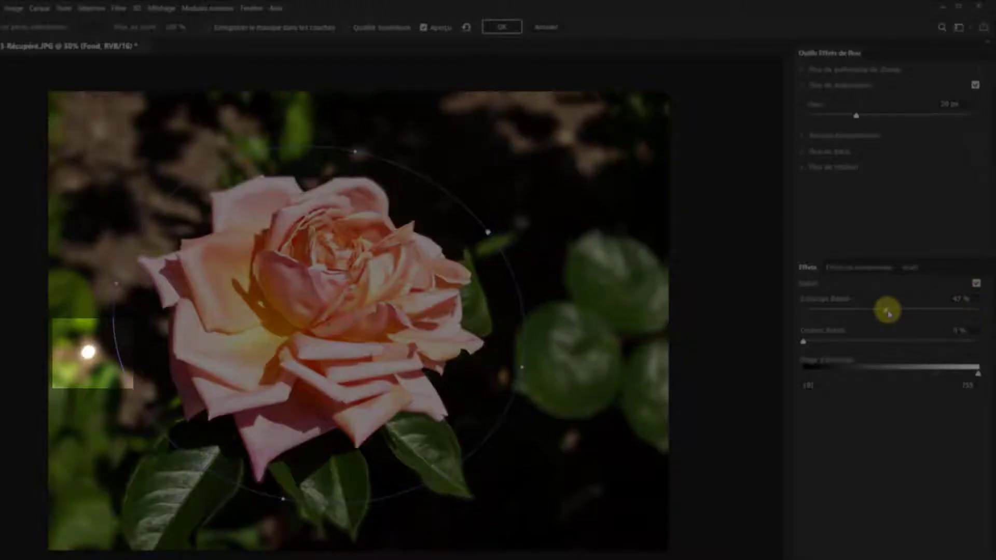
pyautogui.moveTo(887, 312); pyautogui.dragTo(821, 315)
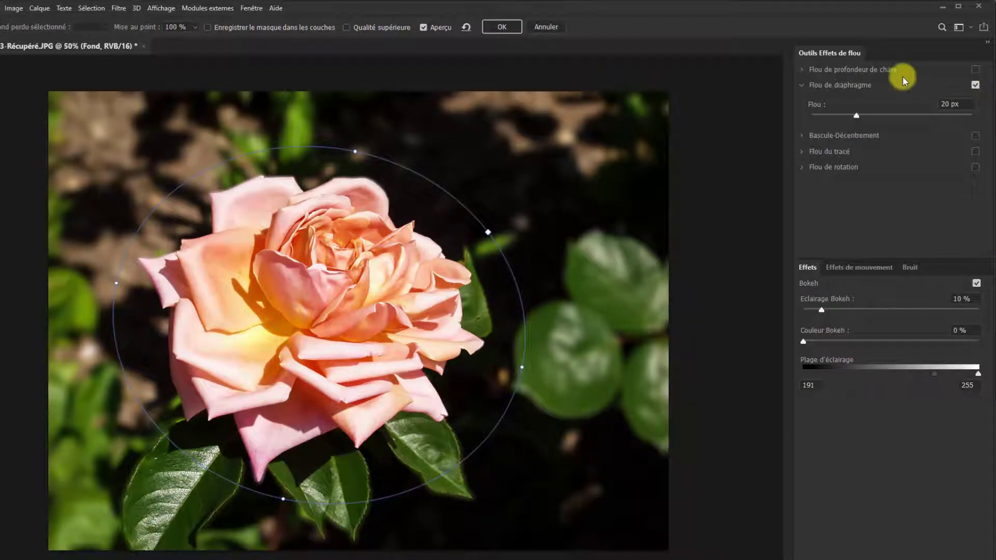
# - Enable the field blur (Flou de profondeur de champ) and add a 26 px blur pin on the image's upper-left background
pyautogui.click(801, 69)
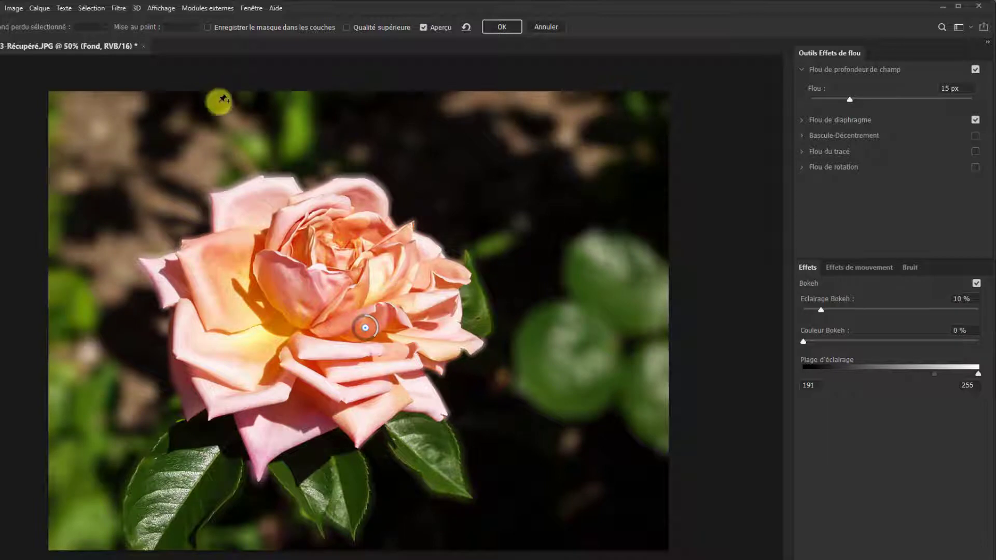
pyautogui.click(107, 149)
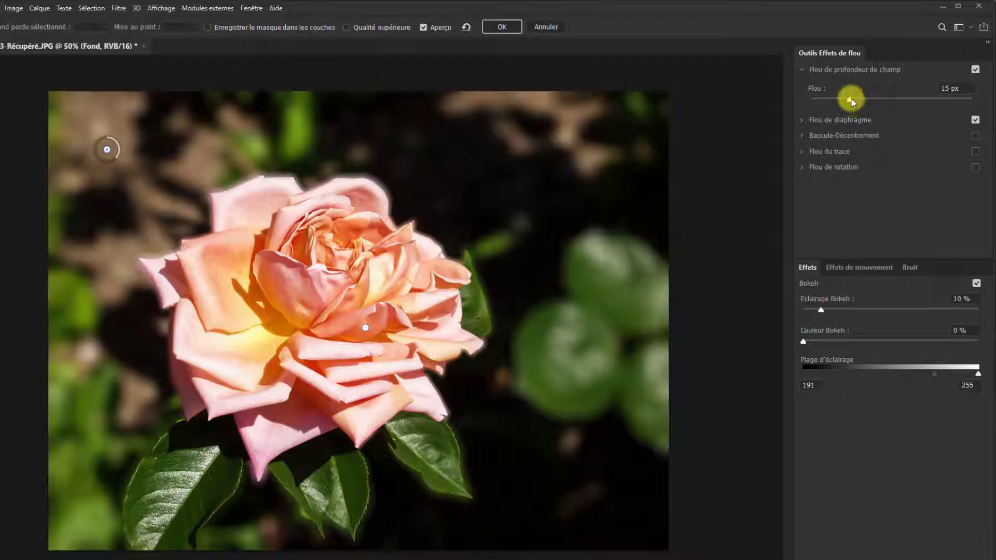
pyautogui.moveTo(847, 98); pyautogui.dragTo(865, 102)
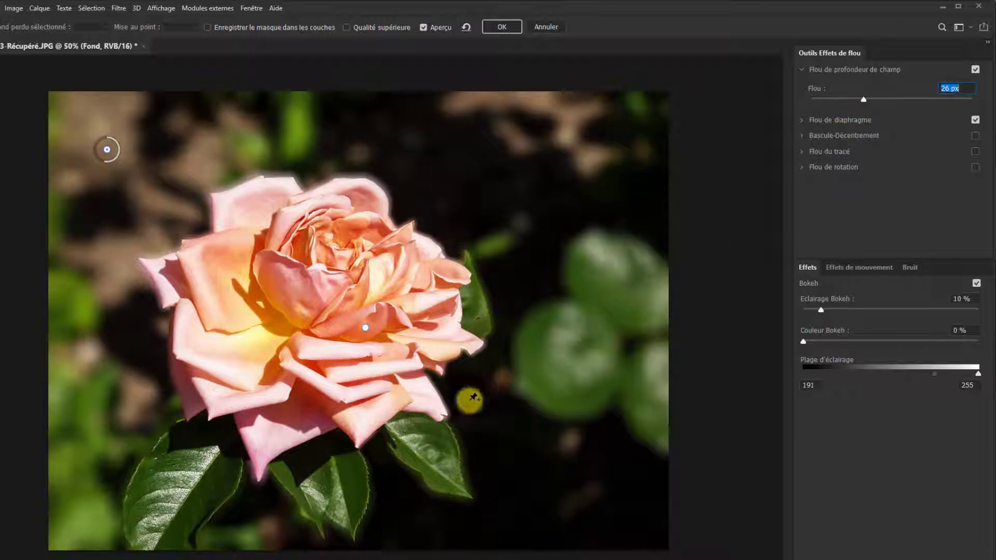
# - Add 4 px field blur pins on the large round leaf right of the rose and on the lower-left foliage
pyautogui.click(582, 353)
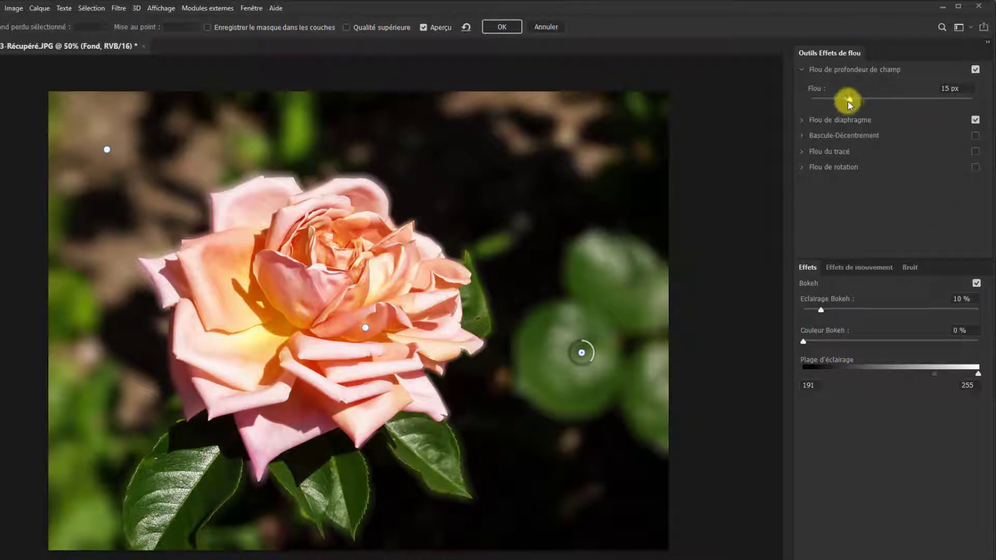
pyautogui.moveTo(849, 102); pyautogui.dragTo(823, 100)
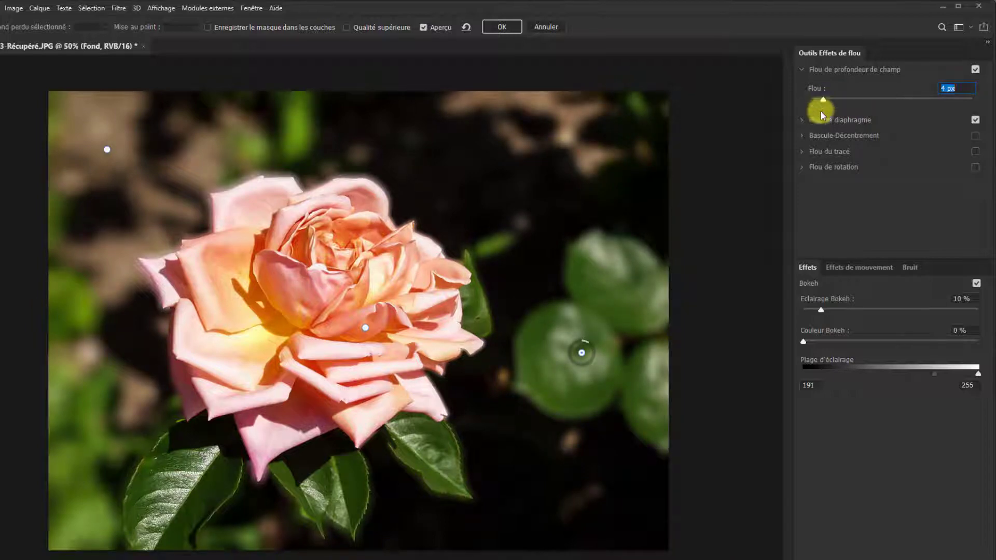
pyautogui.click(78, 462)
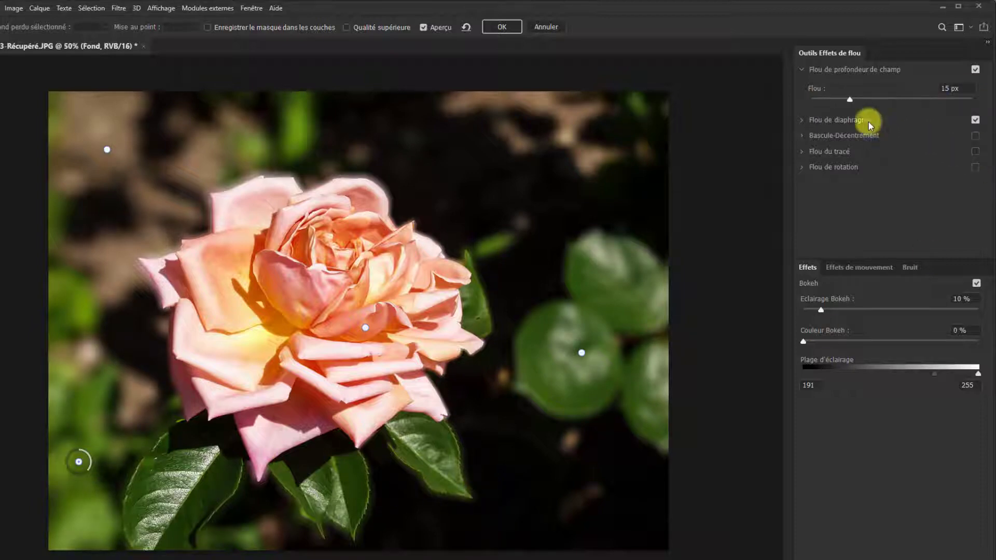
pyautogui.click(848, 98)
pyautogui.moveTo(848, 98); pyautogui.dragTo(823, 101)
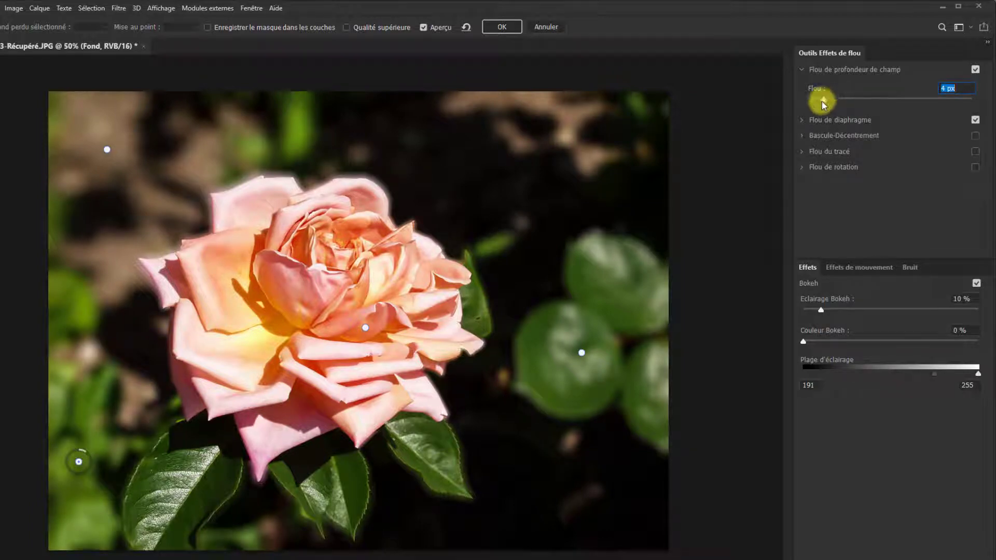
# - Add a 40 px field blur pin on the image's upper-right background and a 23 px pin near its bottom edge below the leaves
pyautogui.click(534, 153)
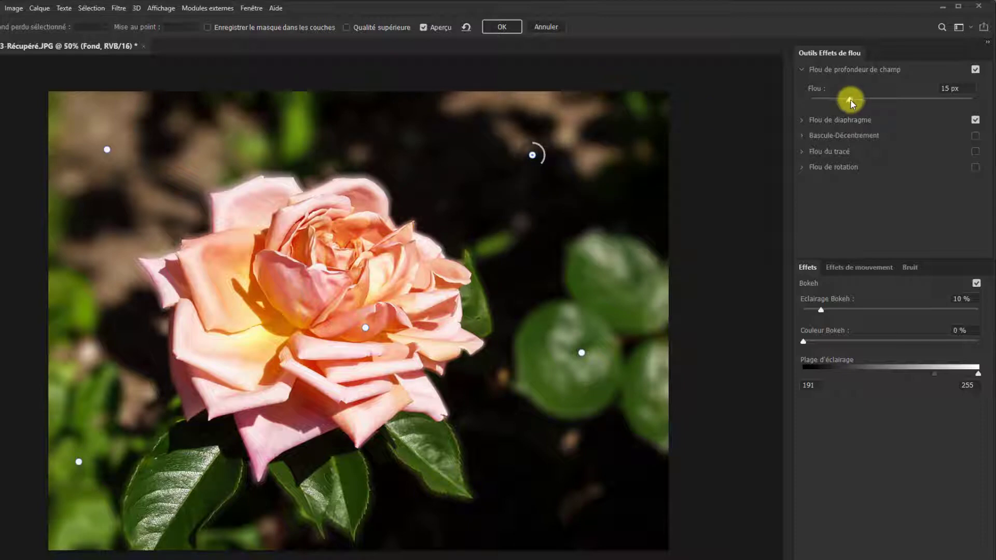
pyautogui.moveTo(851, 98); pyautogui.dragTo(877, 99)
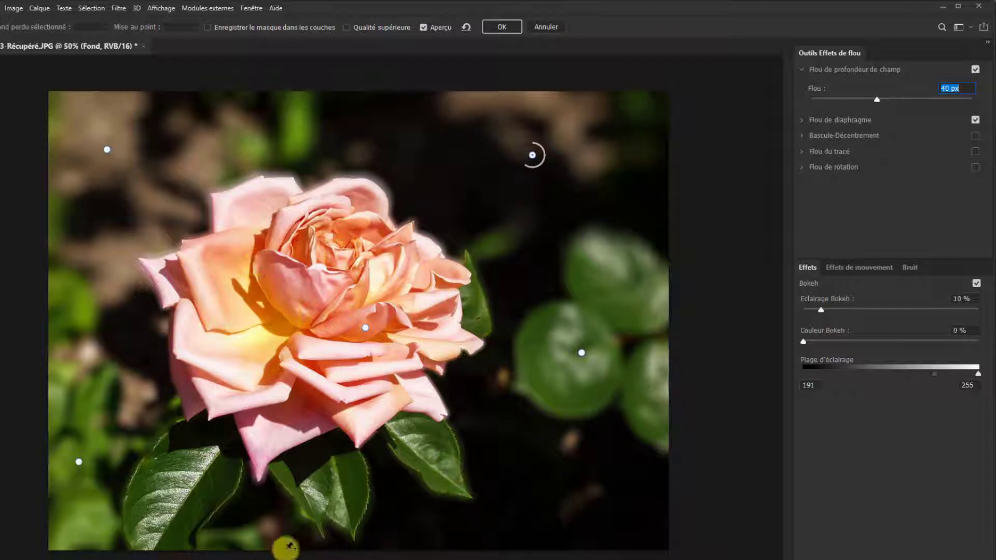
pyautogui.click(262, 539)
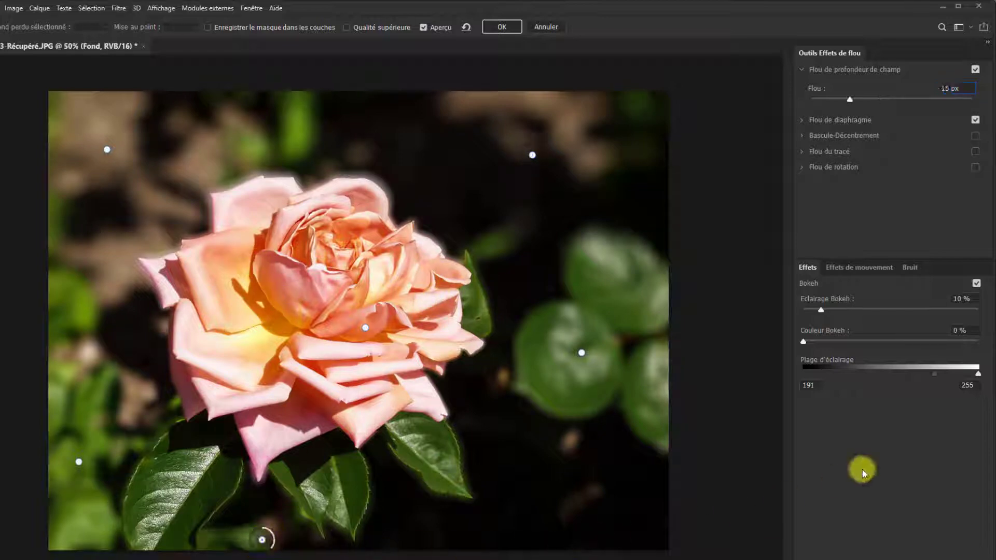
pyautogui.moveTo(851, 100); pyautogui.dragTo(860, 101)
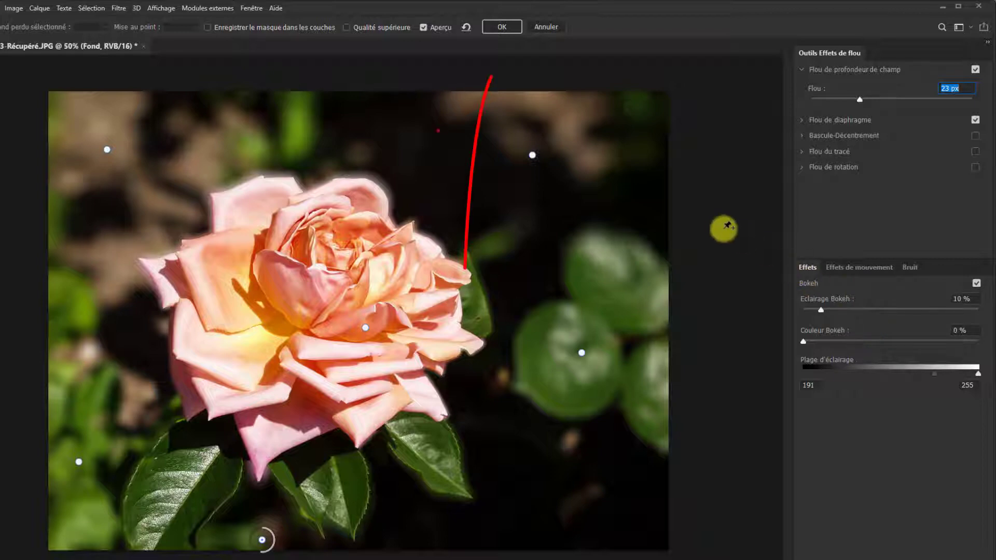
# - Apply the blur effects to the Fond layer and toggle its visibility to compare the image with and without blur
pyautogui.click(499, 23)
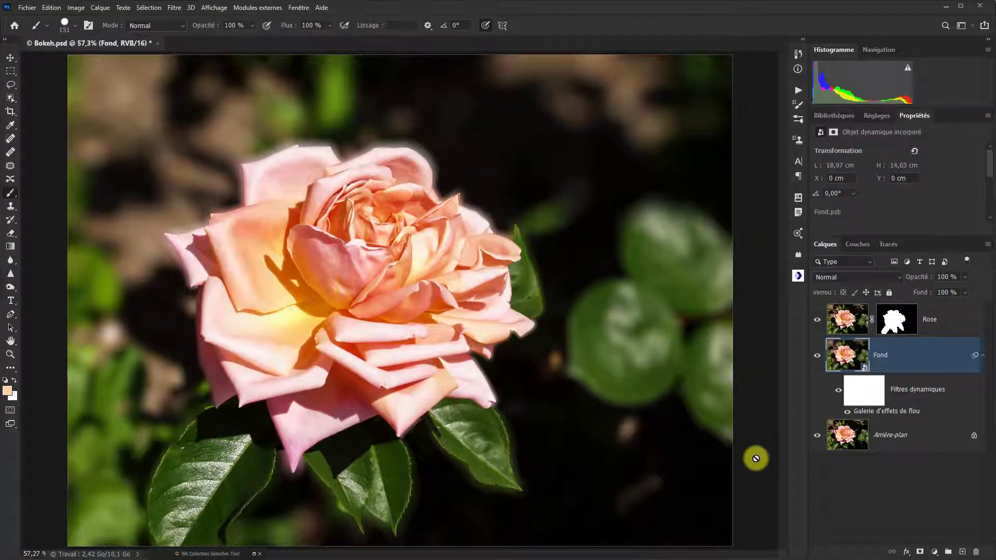
pyautogui.click(818, 358)
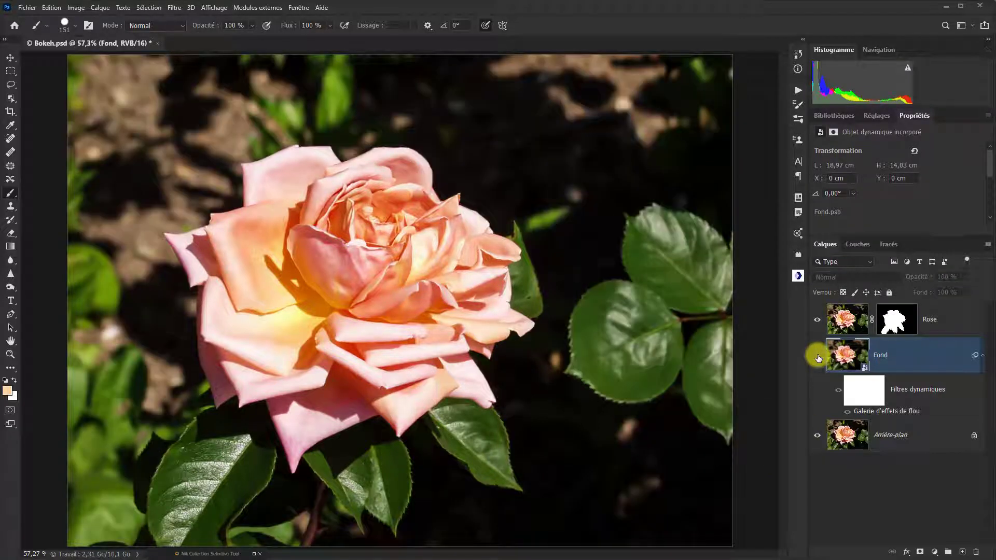
pyautogui.click(818, 358)
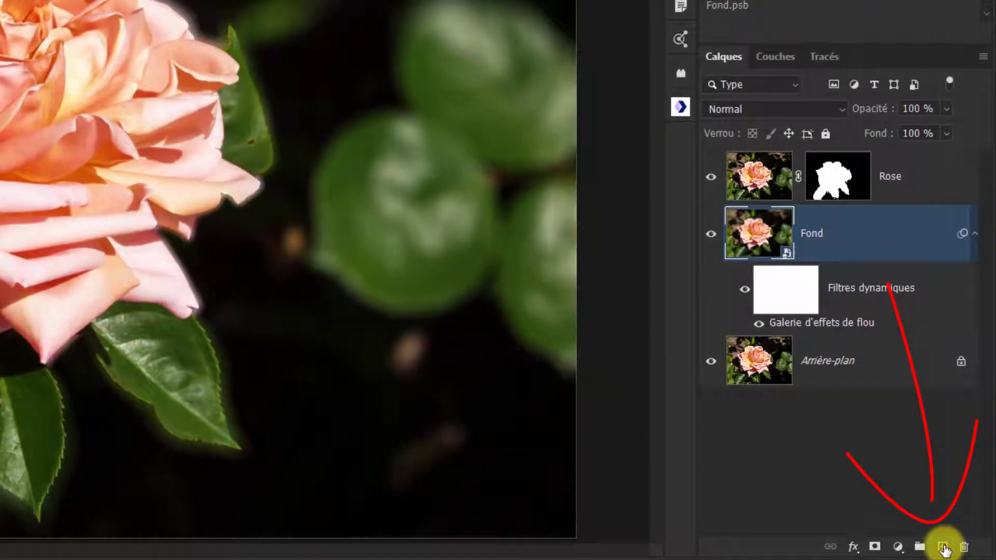
# - Create a new empty layer between Rose and Fond and name it Bokeh
pyautogui.click(943, 547)
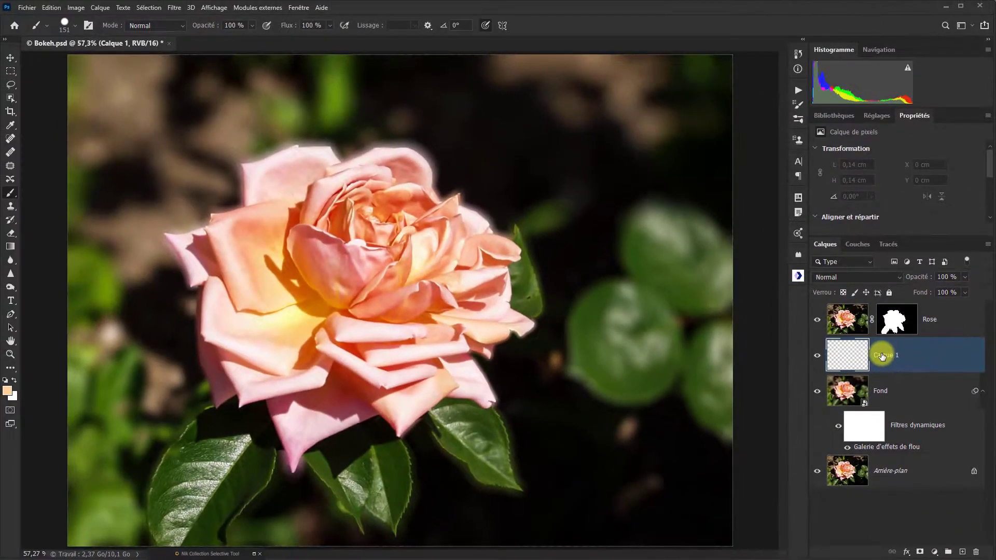
pyautogui.doubleClick(873, 343)
pyautogui.write('Bokeh')
pyautogui.press('Return')
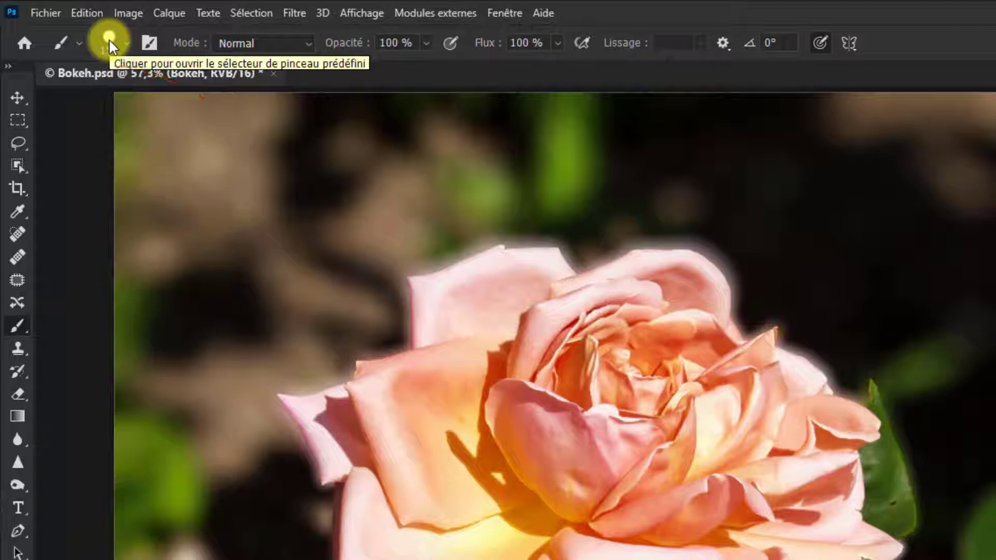
# - Disable Diffusion, Dynamique de la couleur and Transfert in the settings of the hard round brush
pyautogui.click(109, 44)
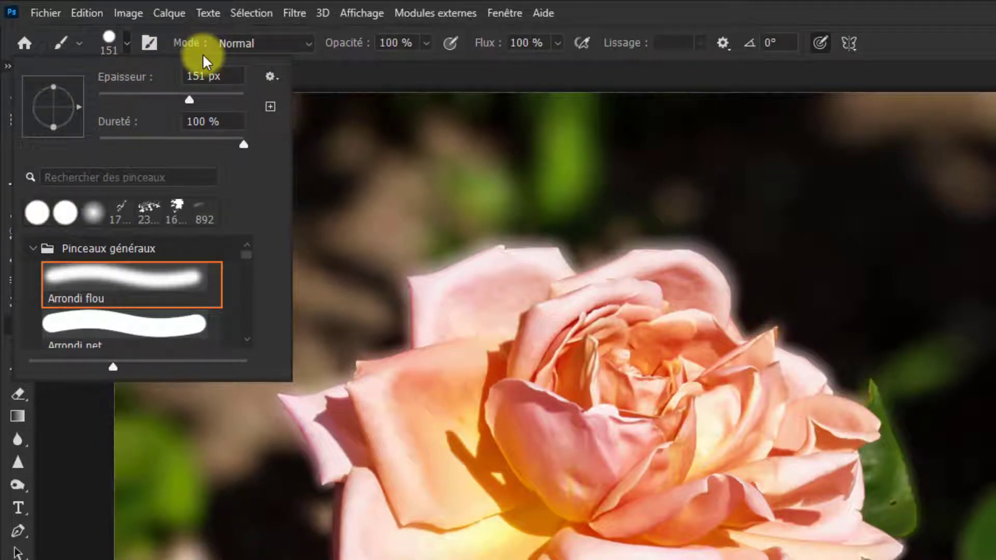
pyautogui.click(144, 42)
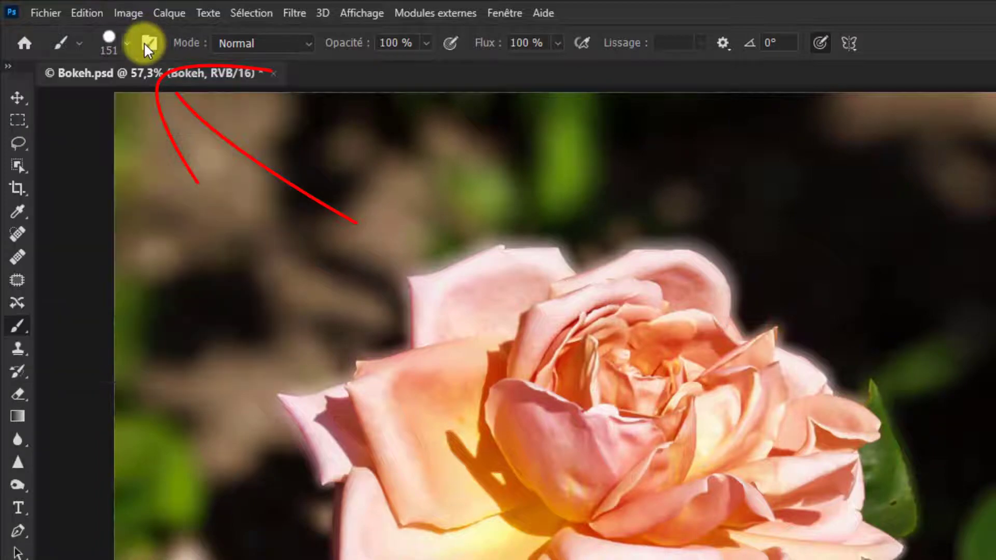
pyautogui.click(144, 42)
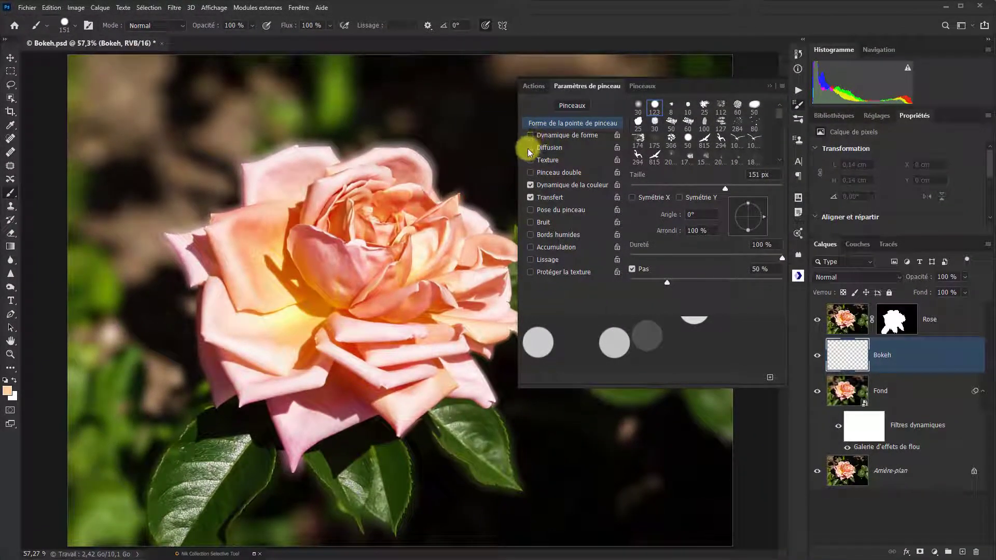
pyautogui.click(527, 148)
pyautogui.click(528, 185)
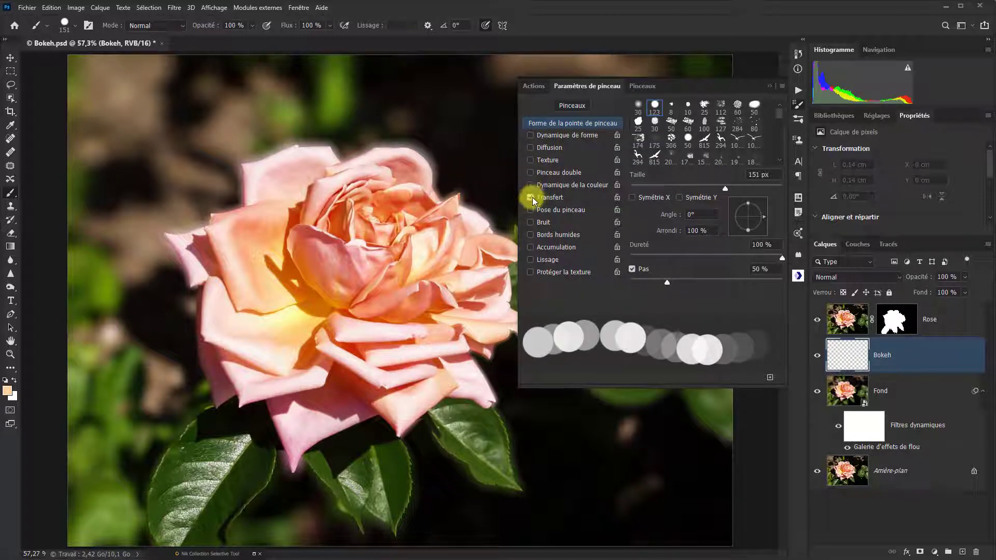
pyautogui.click(530, 197)
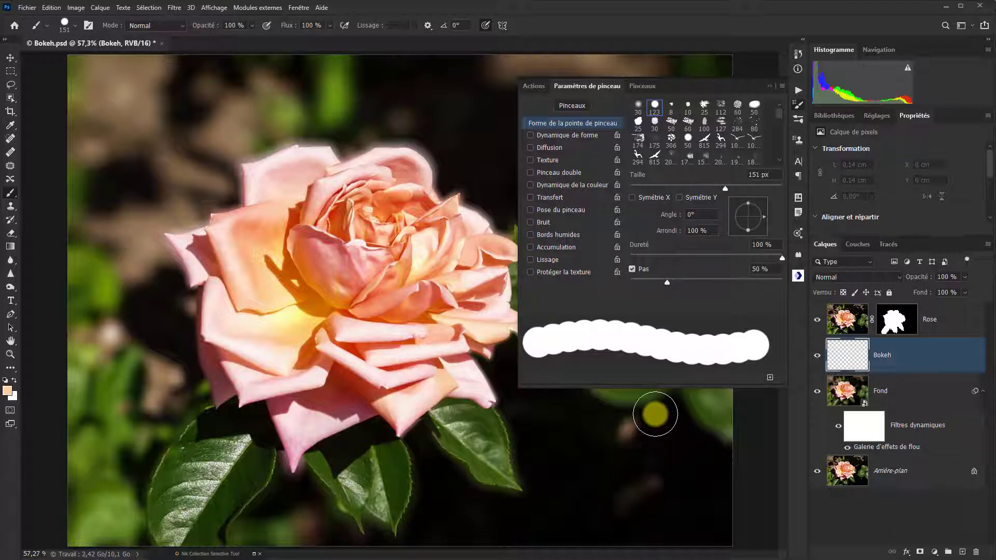
# - Set the foreground colour to salmon pink ffaa89
pyautogui.click(8, 389)
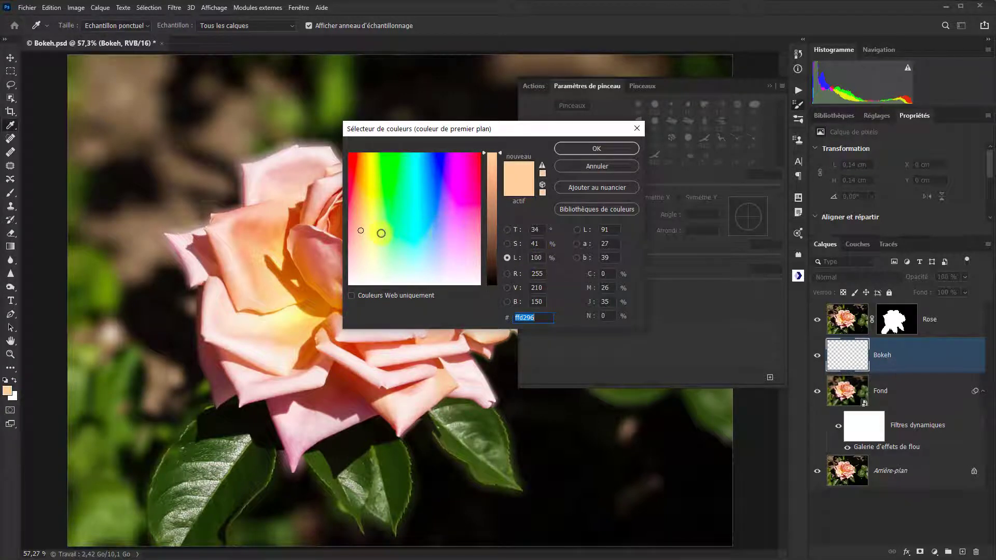
pyautogui.click(354, 219)
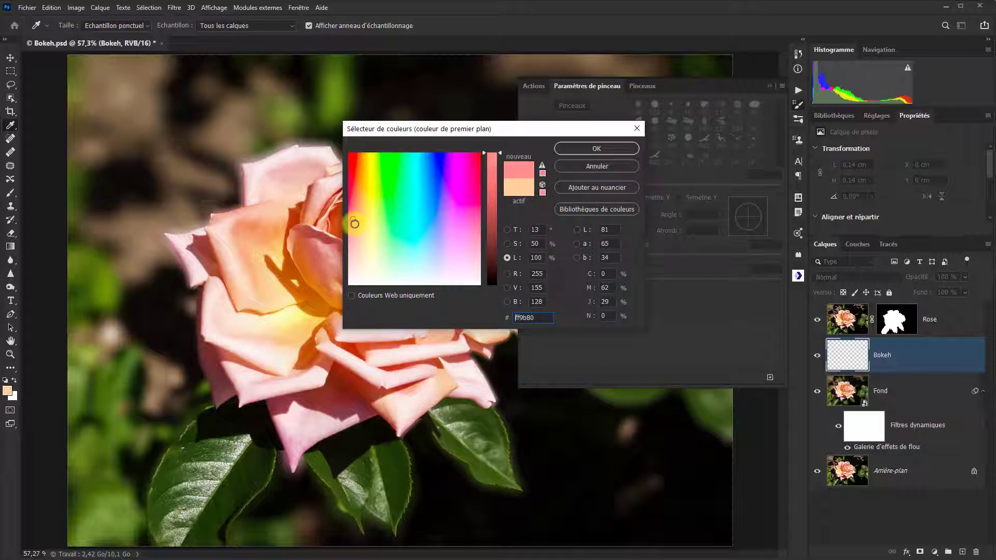
pyautogui.click(355, 224)
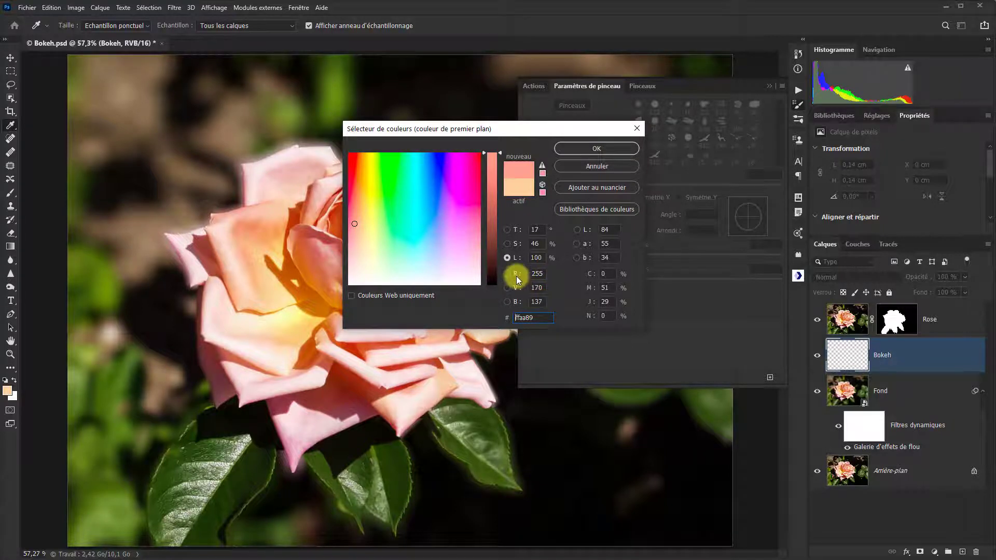
pyautogui.click(595, 148)
# - Set the brush size to 99 px and disable the brush's Dynamique de forme option
pyautogui.press('b')
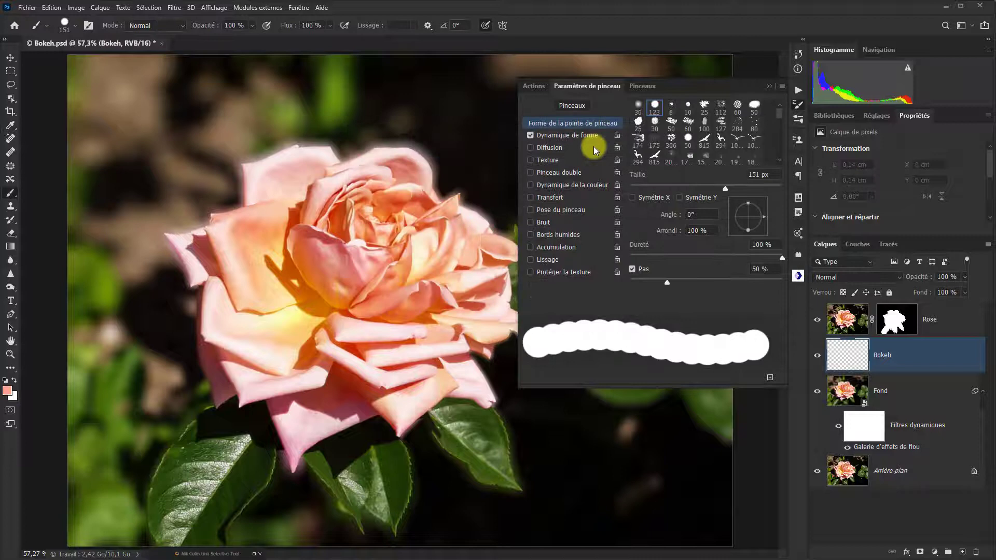
pyautogui.click(73, 26)
pyautogui.moveTo(104, 62); pyautogui.dragTo(100, 59)
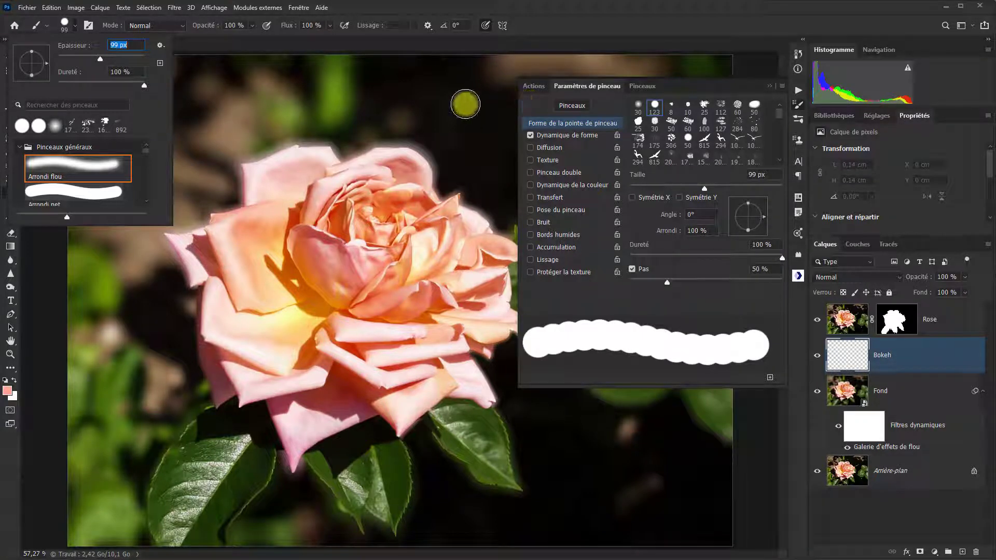
pyautogui.click(538, 103)
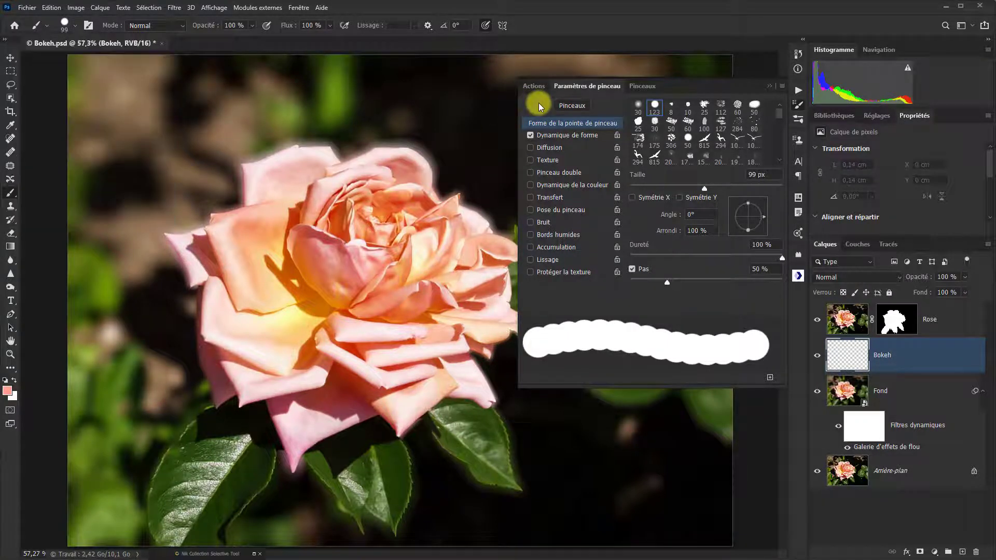
pyautogui.click(531, 136)
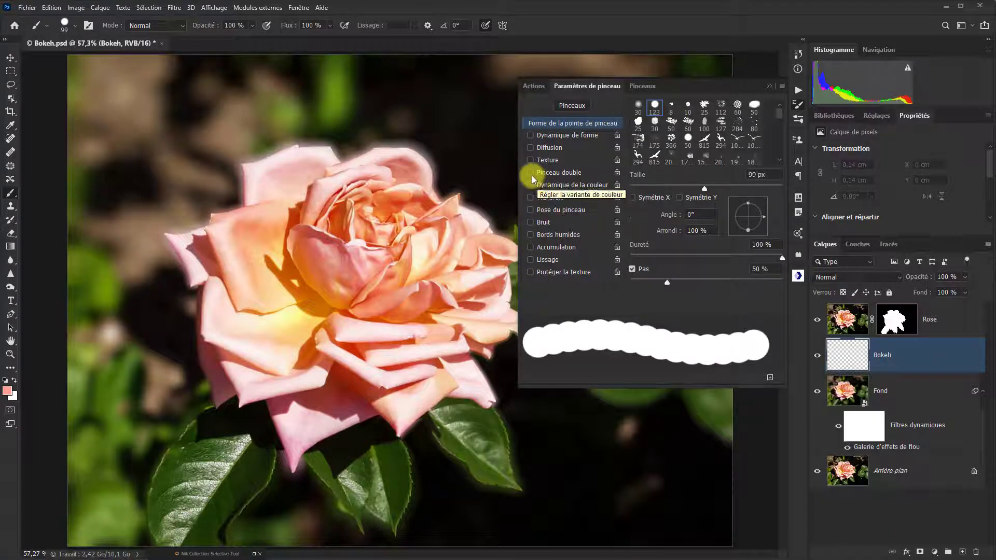
# - Enable Diffusion for the brush at 1000 % on both axes and set the tip spacing to 51 %
pyautogui.click(531, 148)
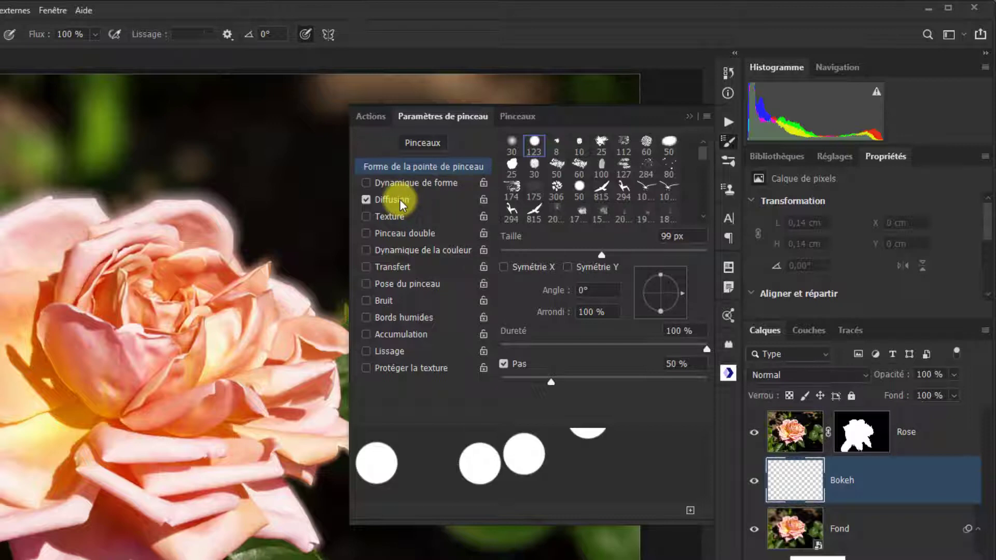
pyautogui.click(399, 199)
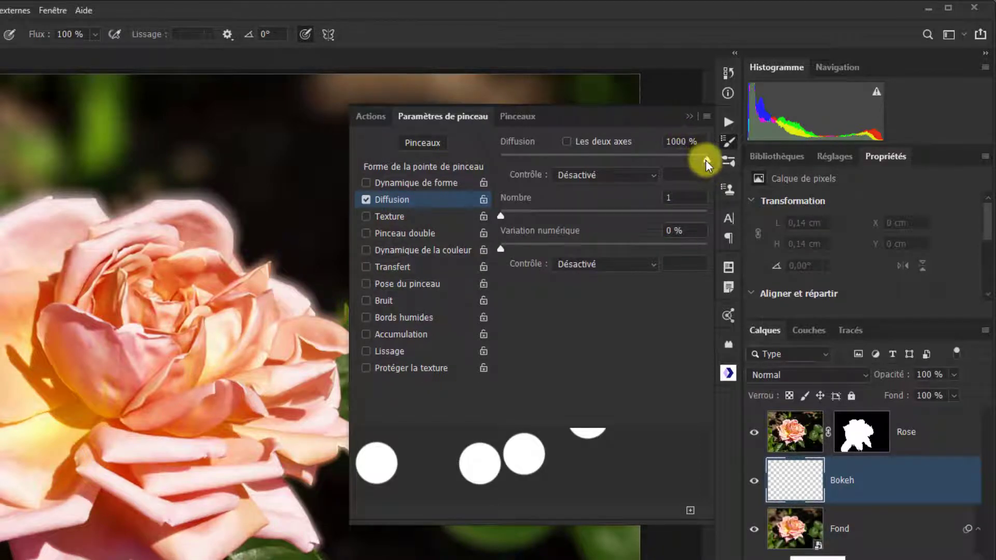
pyautogui.moveTo(694, 163)
pyautogui.mouseDown()
pyautogui.moveTo(645, 156)
pyautogui.moveTo(721, 163)
pyautogui.moveTo(565, 160)
pyautogui.moveTo(721, 170)
pyautogui.mouseUp()
pyautogui.click(566, 140)
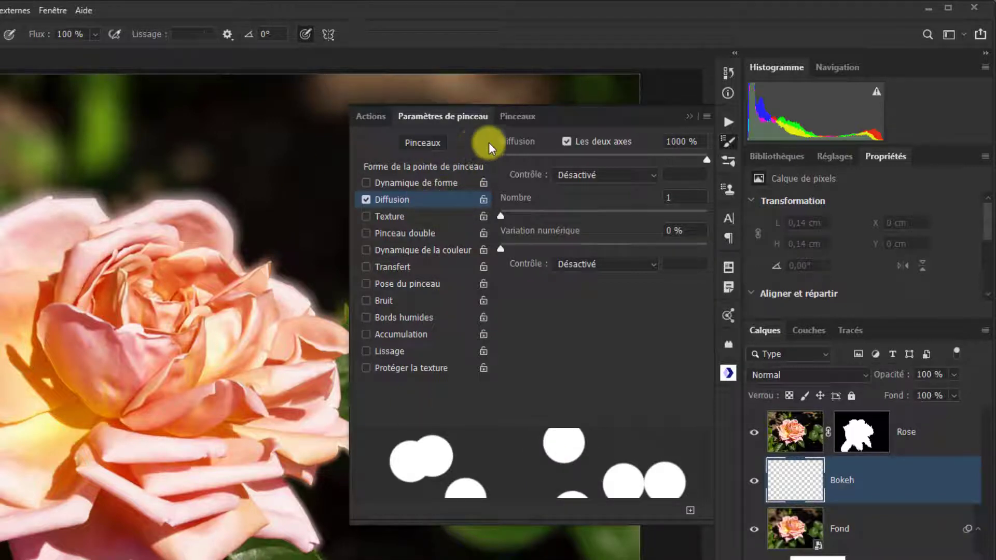
pyautogui.click(465, 168)
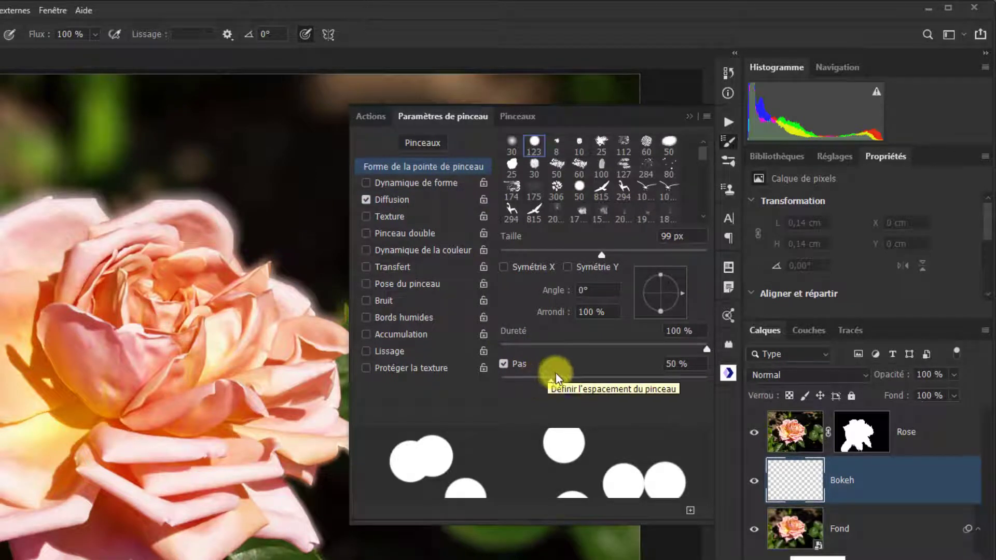
pyautogui.moveTo(551, 384); pyautogui.dragTo(552, 381)
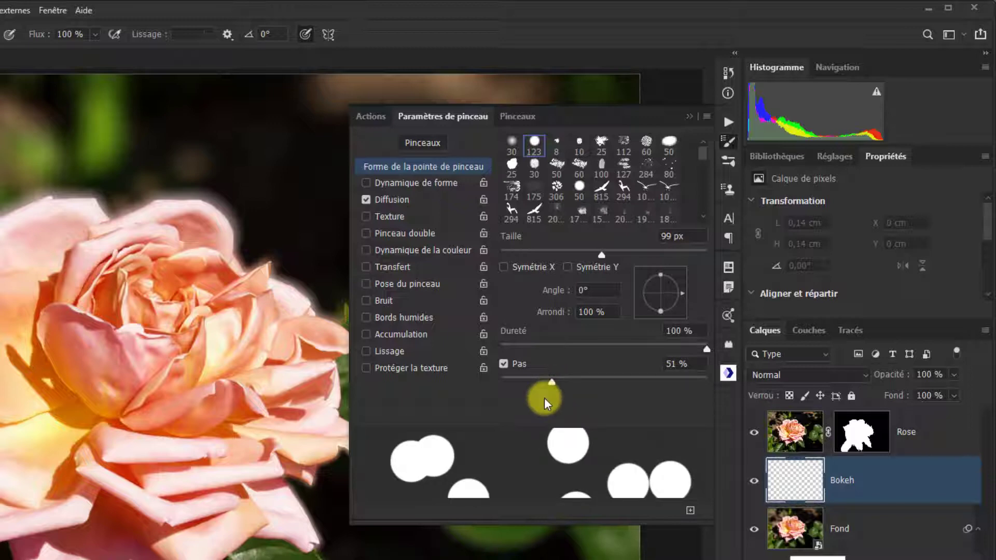
# - Enable Transfert for the brush with 100 % opacity variation and 70 % flow variation
pyautogui.click(364, 266)
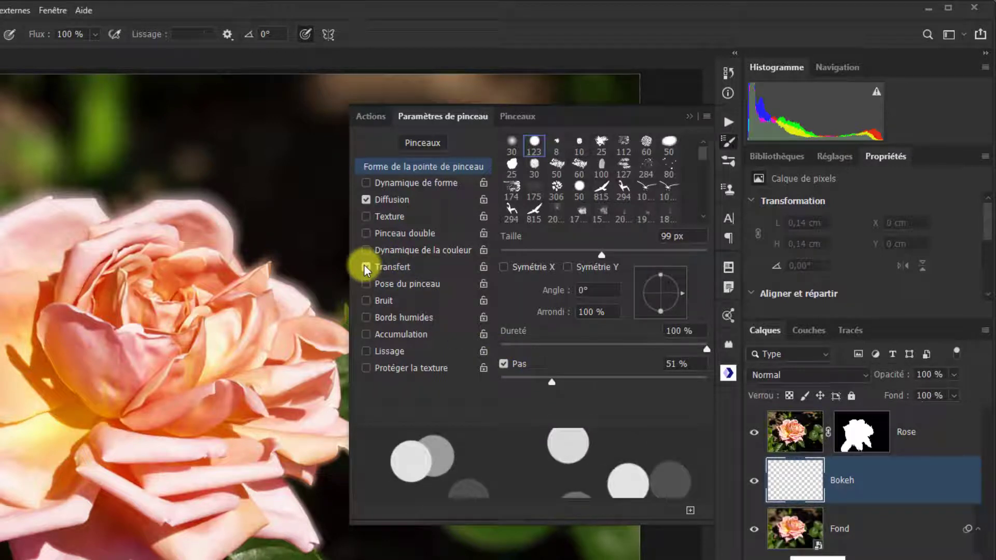
pyautogui.click(398, 265)
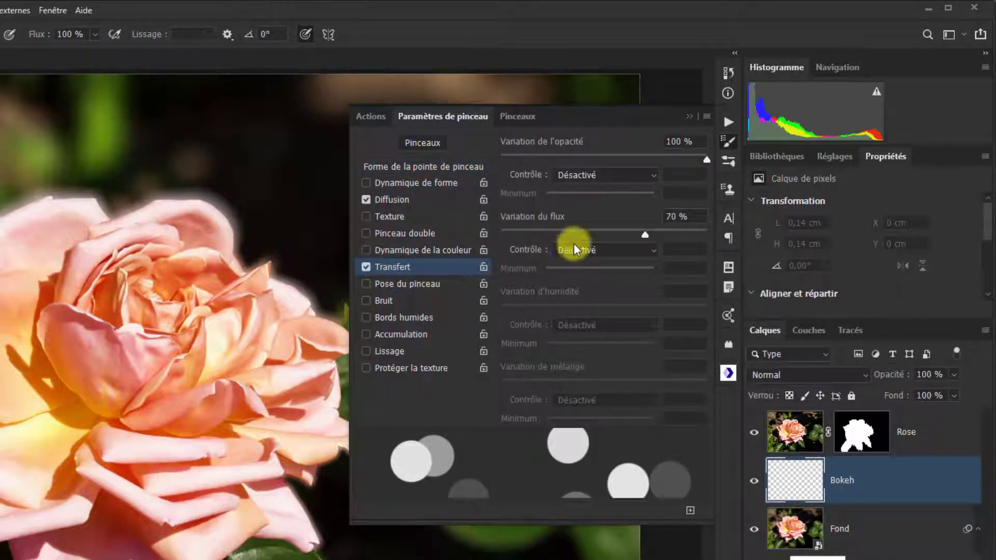
pyautogui.moveTo(705, 159); pyautogui.dragTo(731, 157)
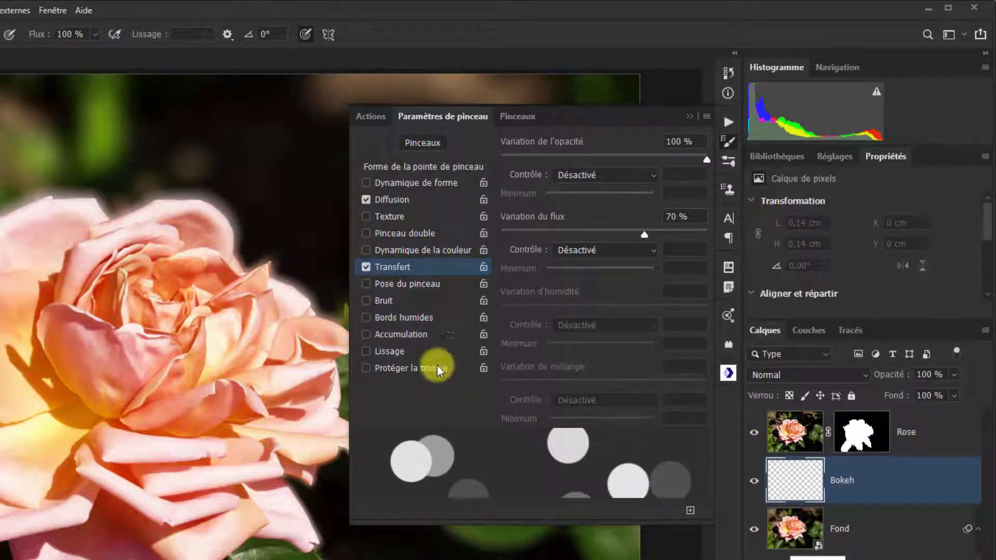
# - Enable Dynamique de la couleur with 10 % hue variation, 10 % saturation variation and -20 % purity, and adjust size variation in Dynamique de forme
pyautogui.click(367, 249)
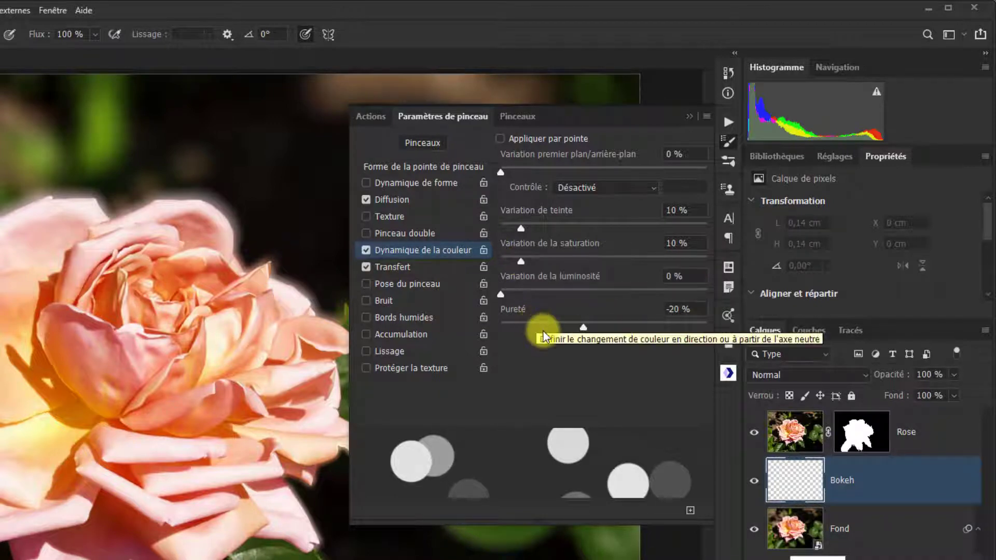
pyautogui.moveTo(583, 327)
pyautogui.mouseDown()
pyautogui.moveTo(600, 328)
pyautogui.moveTo(584, 327)
pyautogui.mouseUp()
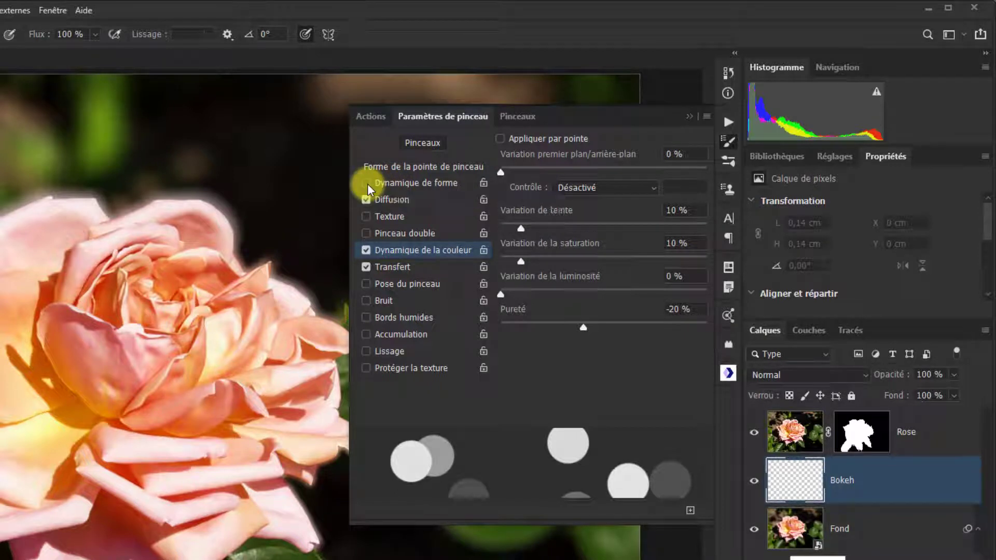
pyautogui.click(406, 183)
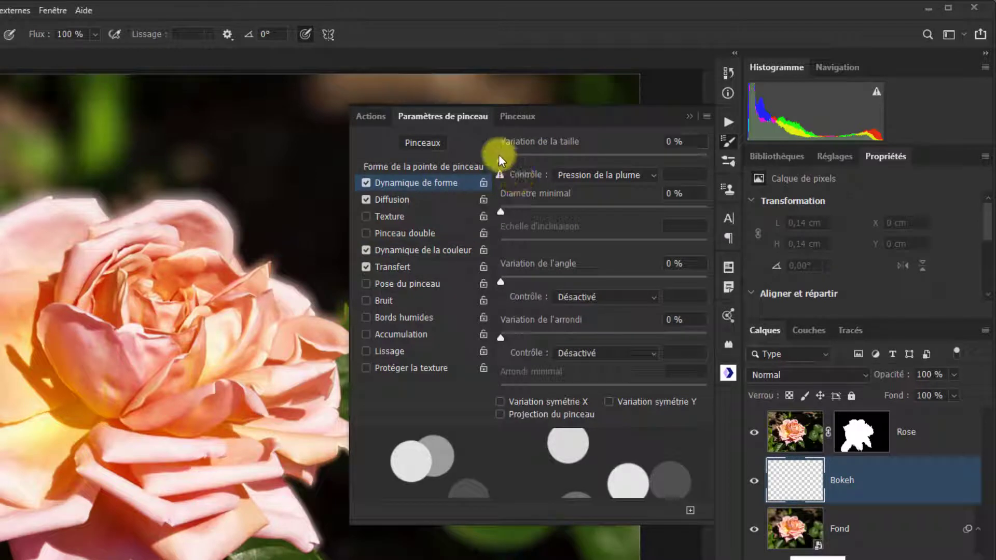
pyautogui.moveTo(500, 155); pyautogui.dragTo(552, 174)
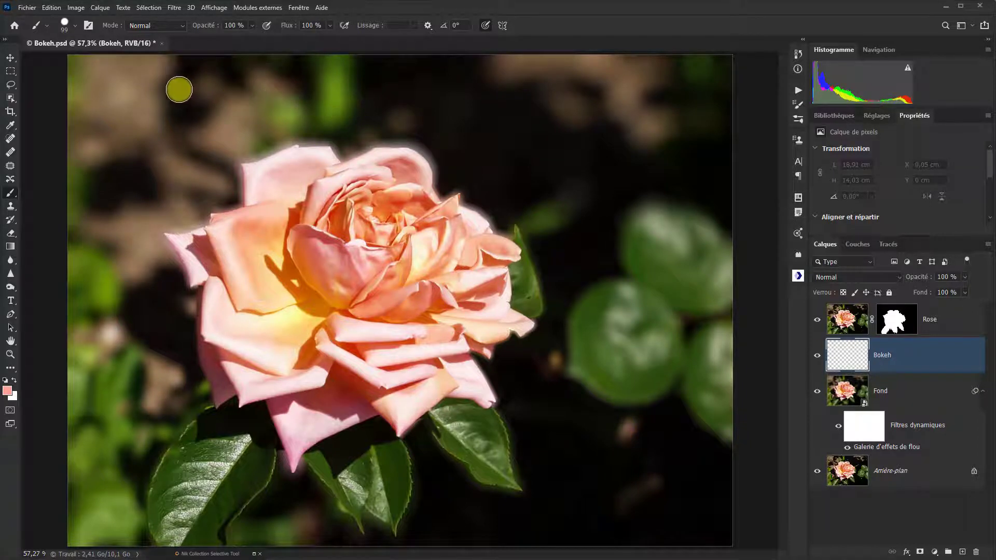
# - Paint scattered salmon bokeh dots on the Bokeh layer all around the rose, across the whole background
pyautogui.click(120, 120)
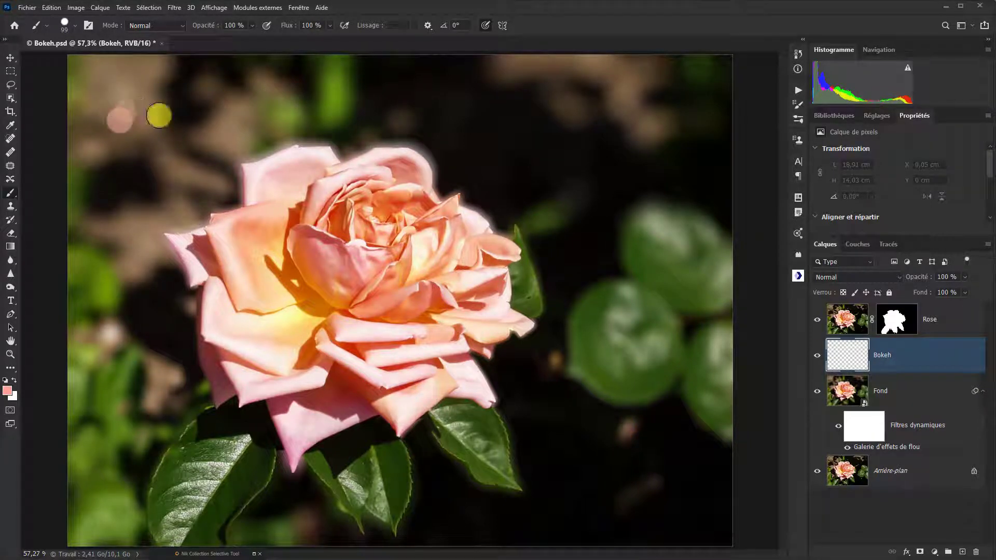
pyautogui.moveTo(158, 115)
pyautogui.mouseDown()
pyautogui.moveTo(517, 126)
pyautogui.moveTo(630, 164)
pyautogui.moveTo(688, 274)
pyautogui.moveTo(683, 354)
pyautogui.moveTo(663, 427)
pyautogui.moveTo(630, 456)
pyautogui.moveTo(512, 493)
pyautogui.moveTo(402, 492)
pyautogui.moveTo(263, 465)
pyautogui.moveTo(199, 440)
pyautogui.moveTo(142, 386)
pyautogui.moveTo(140, 324)
pyautogui.mouseUp()
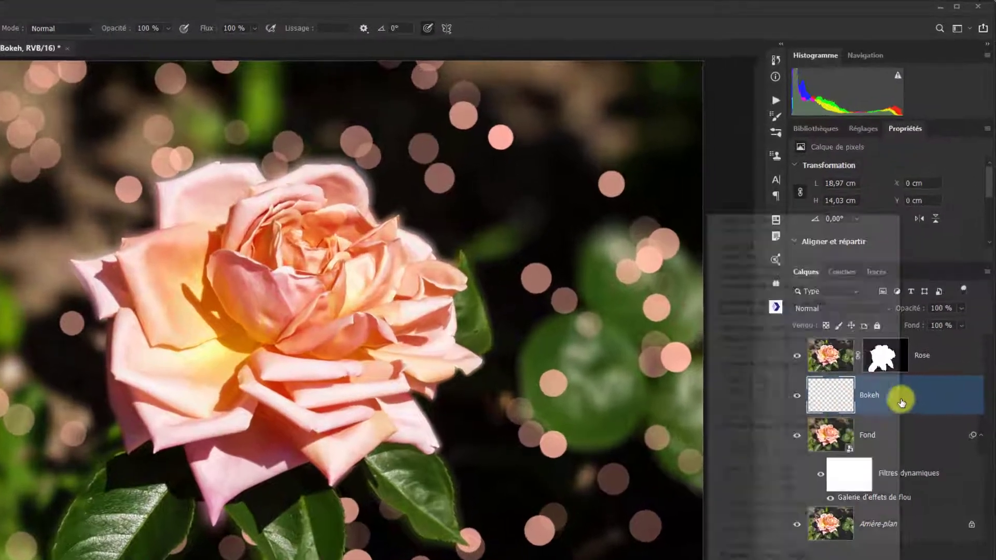
# - Convert the Bokeh layer to a smart object and apply a Gaussian blur with a radius of 15,3 pixels
pyautogui.rightClick(911, 362)
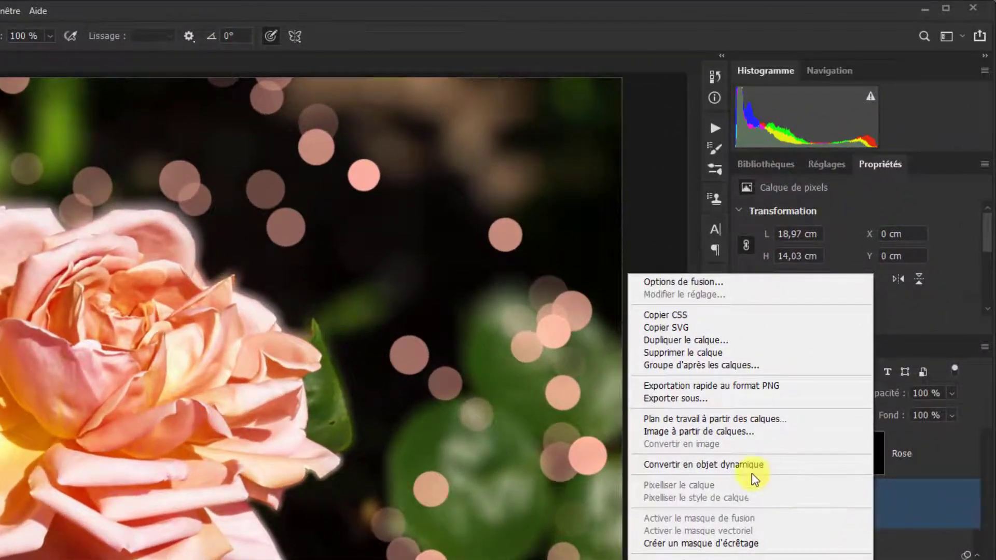
pyautogui.click(737, 466)
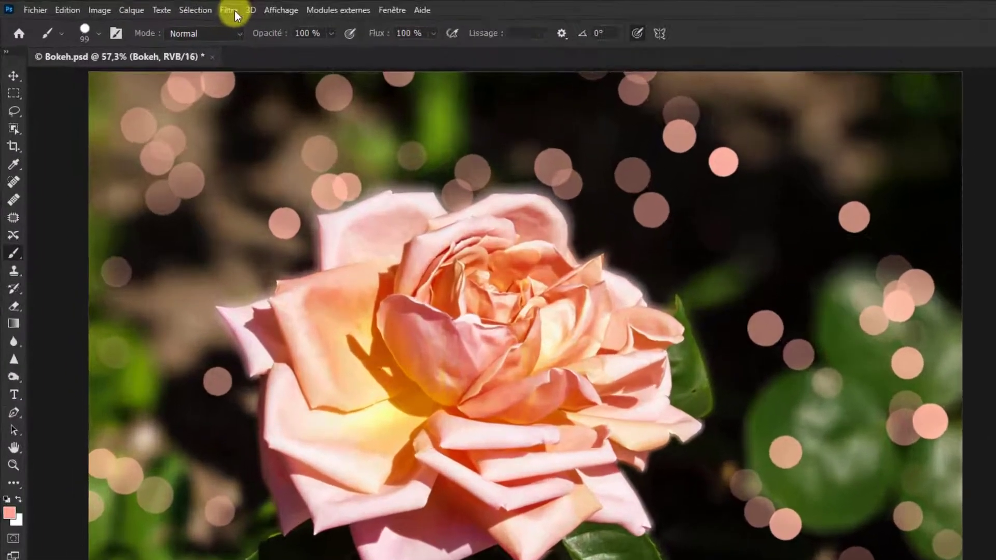
pyautogui.click(174, 7)
pyautogui.moveTo(377, 309)
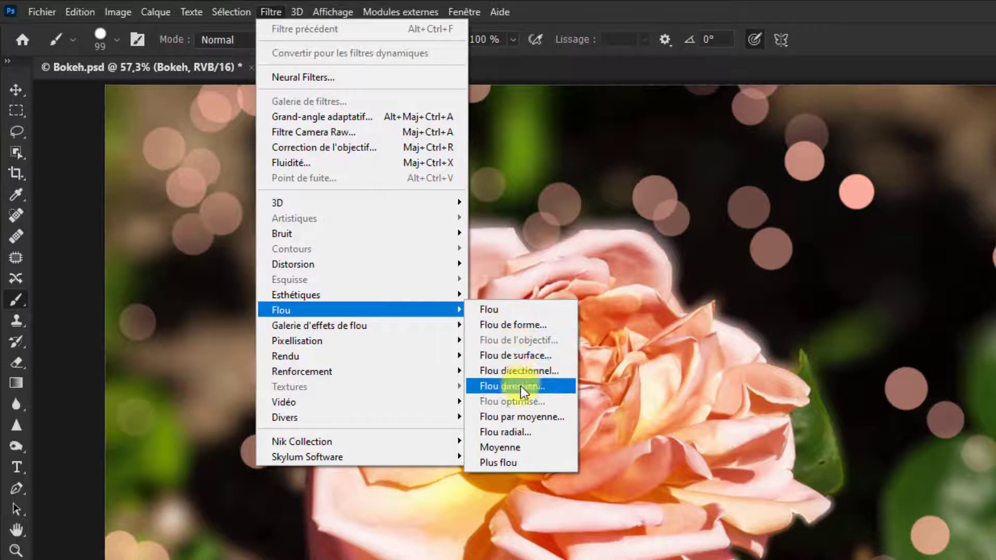
pyautogui.click(521, 386)
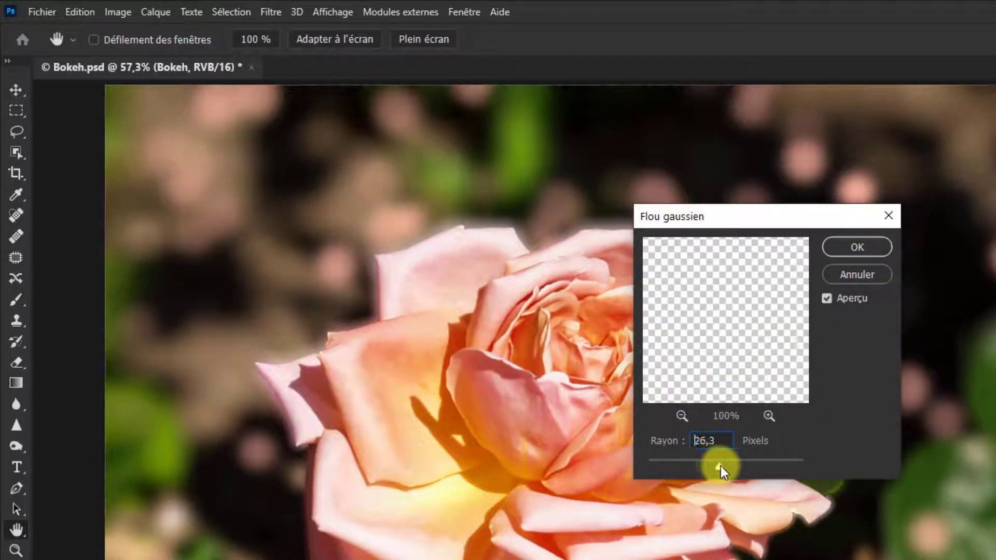
pyautogui.moveTo(722, 466)
pyautogui.mouseDown()
pyautogui.moveTo(705, 465)
pyautogui.moveTo(714, 469)
pyautogui.mouseUp()
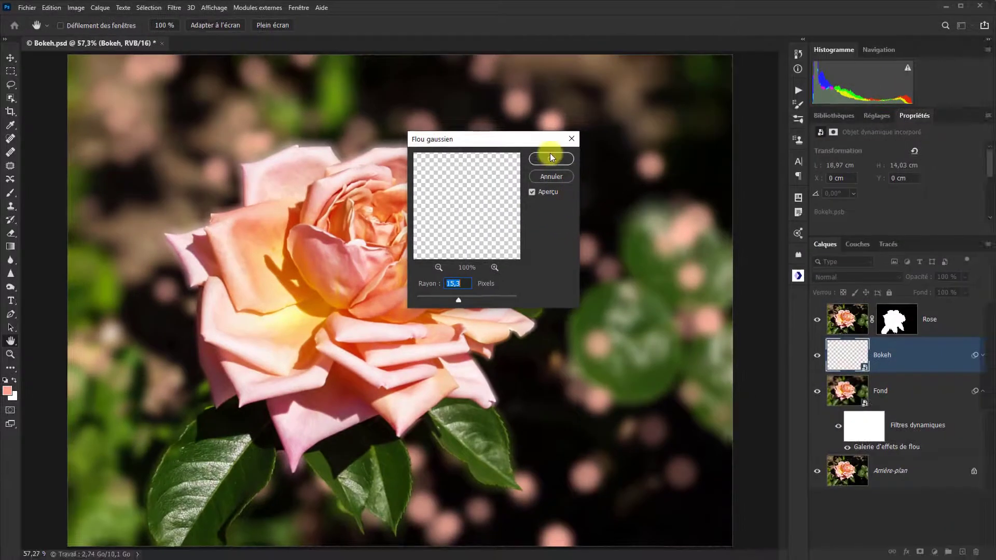
pyautogui.click(550, 157)
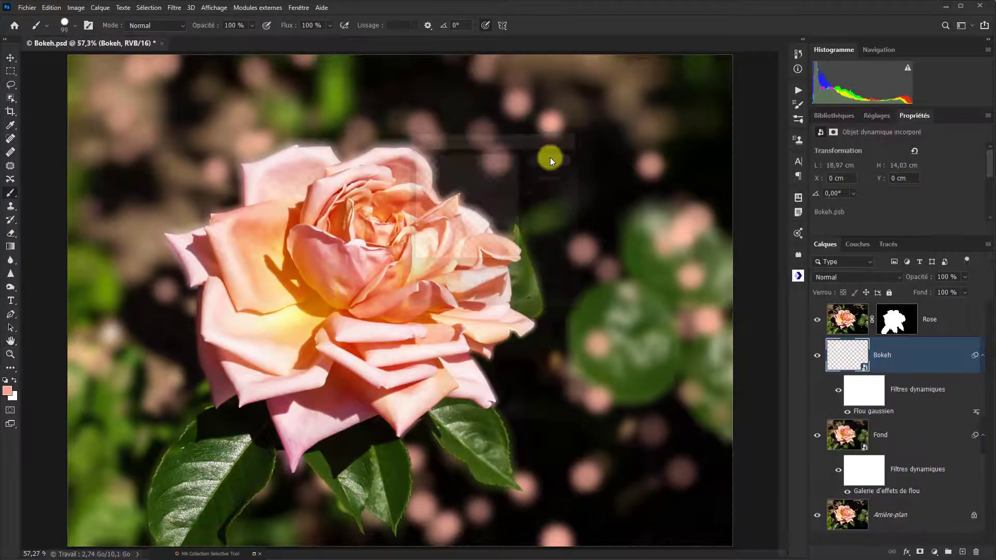
pyautogui.doubleClick(882, 414)
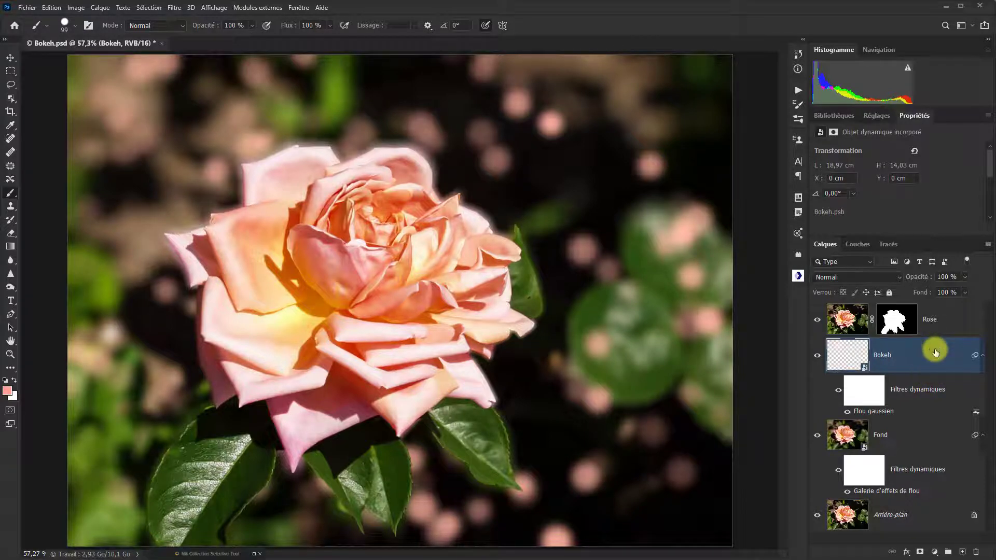
# - Add a Luminosité/Contraste adjustment layer above the Bokeh layer with brightness 27 and contrast -8
pyautogui.click(934, 551)
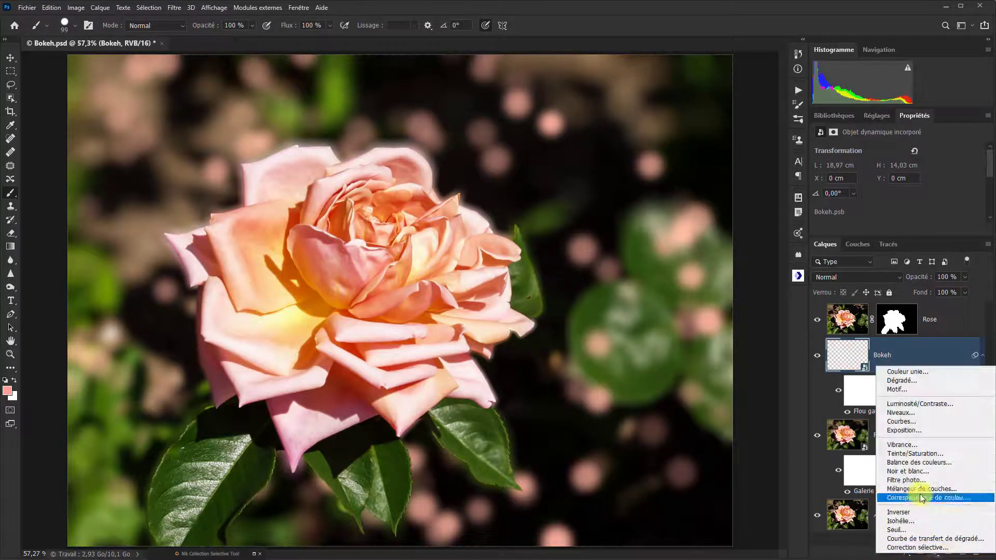
pyautogui.click(919, 403)
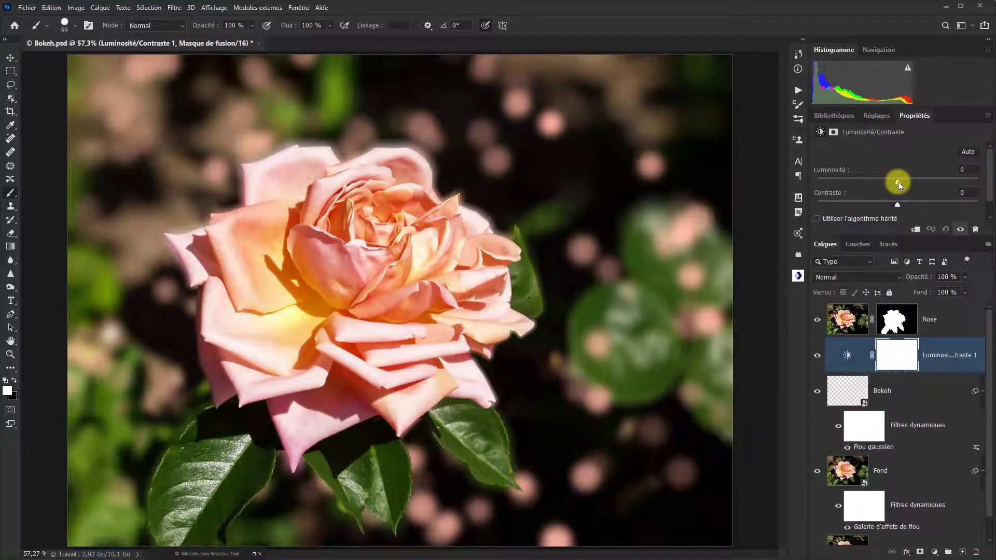
pyautogui.moveTo(898, 182); pyautogui.dragTo(884, 203)
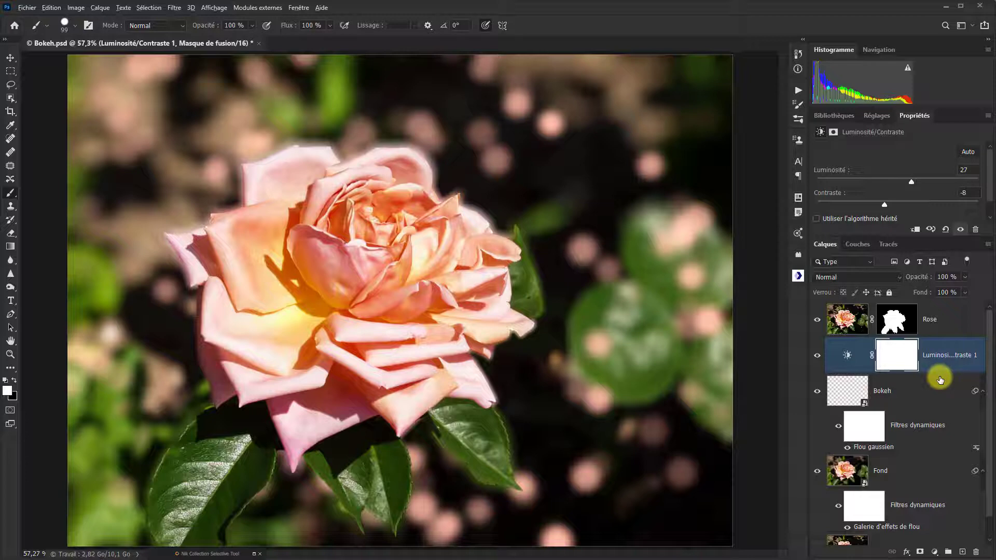
# - Clip the Luminosité/Contraste adjustment to the Bokeh layer and set its brightness to 32 and contrast to 0
pyautogui.press('alt')
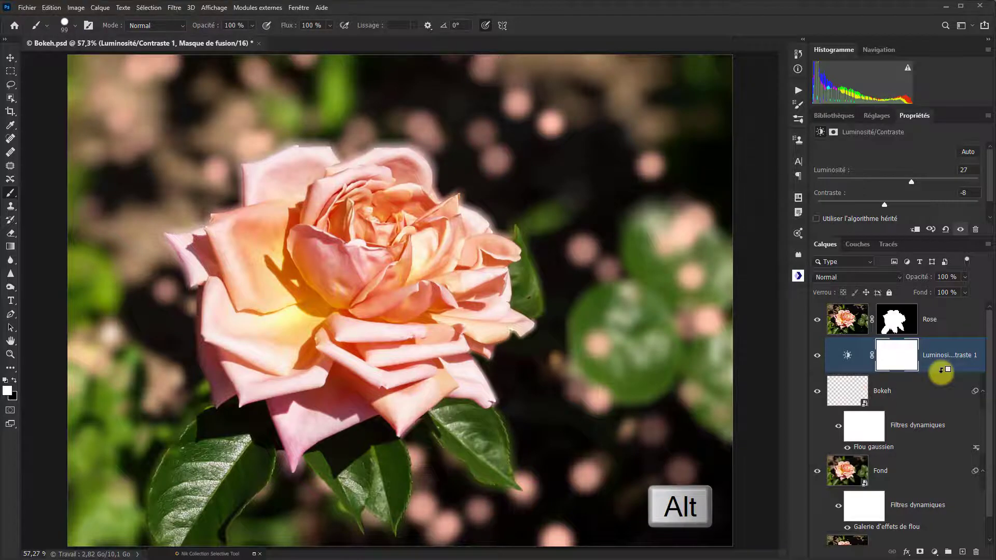
pyautogui.keyDown('alt'); pyautogui.click(941, 369); pyautogui.keyUp('alt')
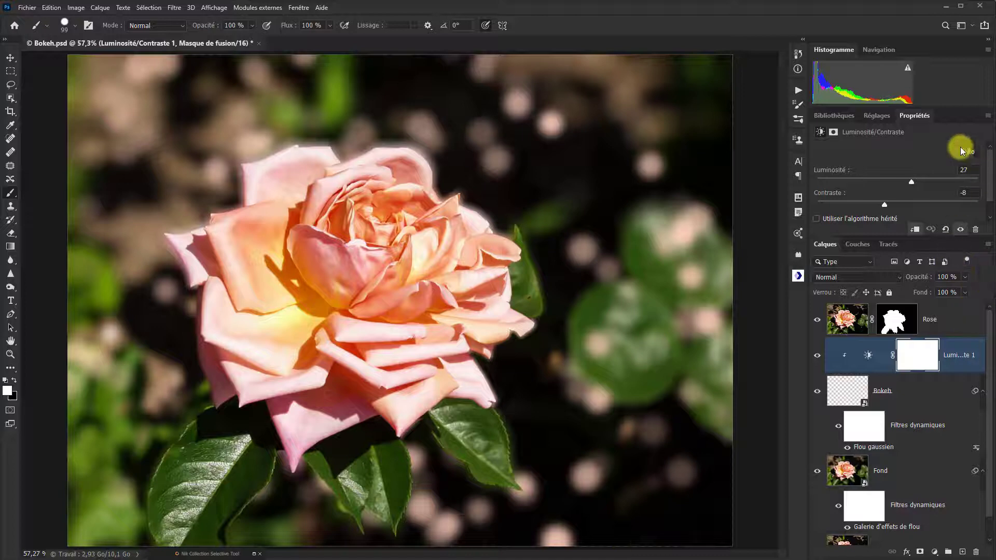
pyautogui.moveTo(904, 174); pyautogui.dragTo(896, 209)
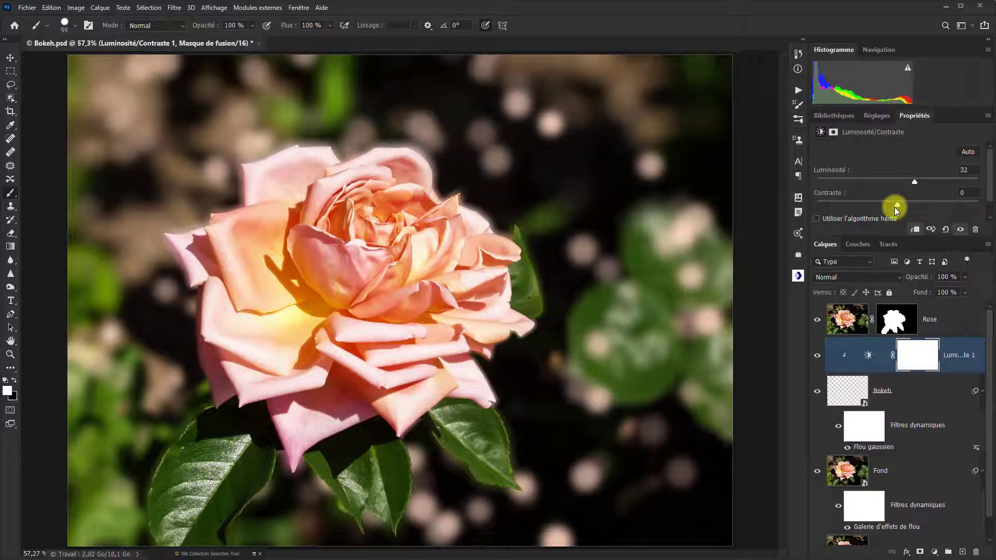
pyautogui.click(903, 382)
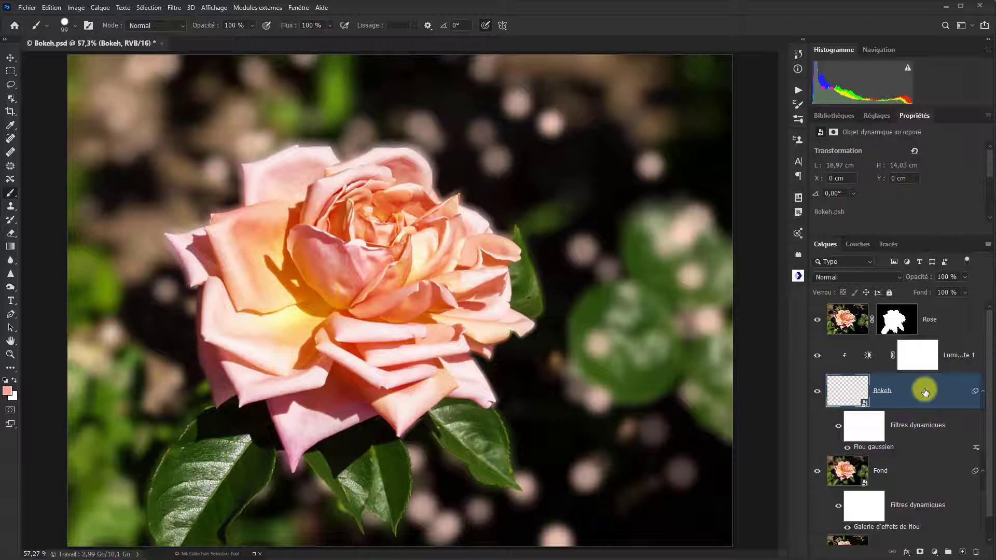
# - Create a new layer above the brightness/contrast adjustment and name it Bruit
pyautogui.click(951, 358)
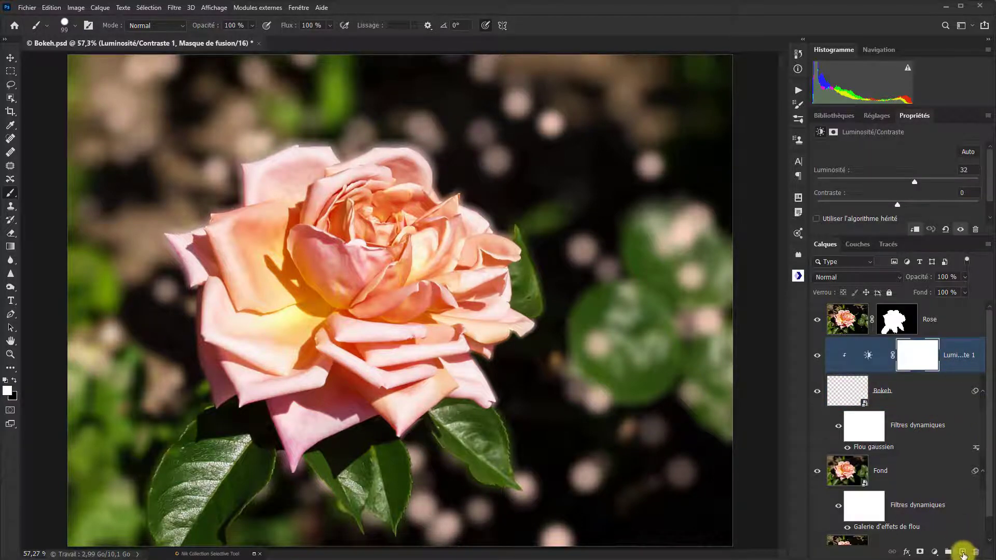
pyautogui.click(963, 553)
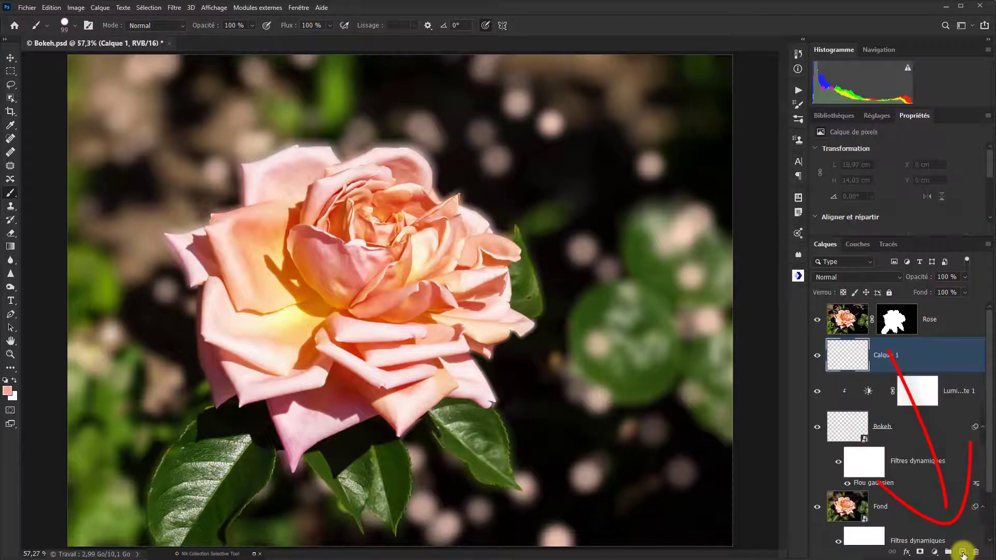
pyautogui.doubleClick(883, 355)
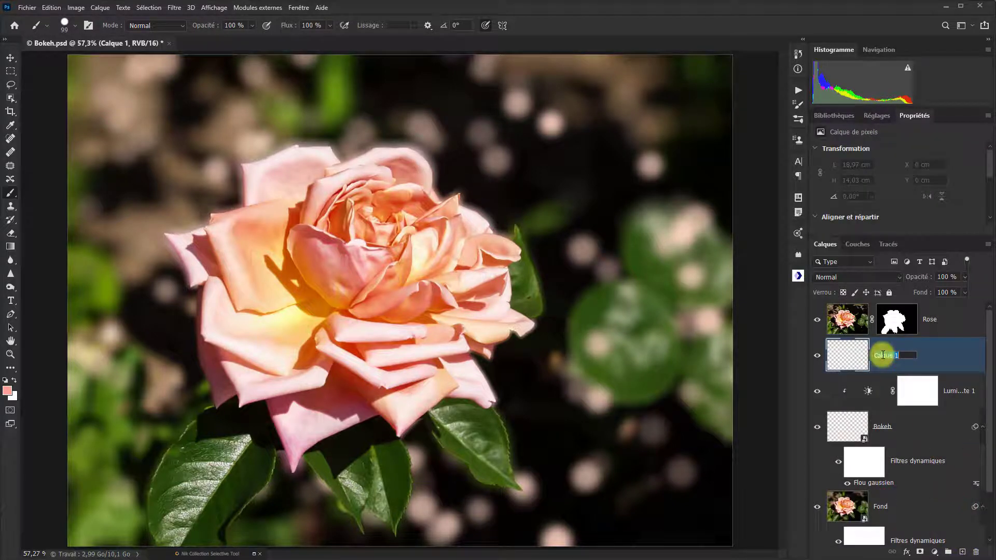
pyautogui.write('Bruit')
pyautogui.press('Return')
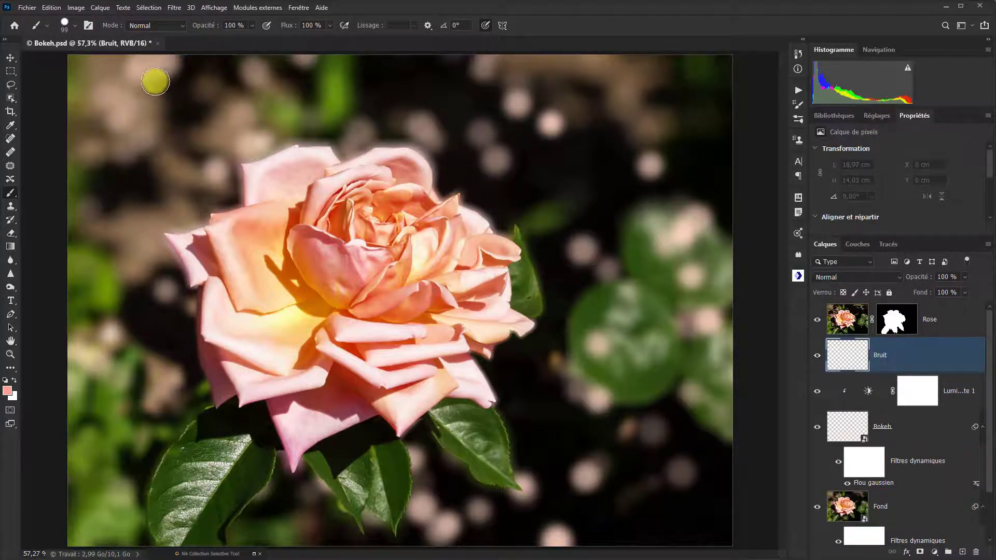
# - Fill the Bruit layer with 50% gris in Normal mode at 100 % opacity
pyautogui.click(51, 8)
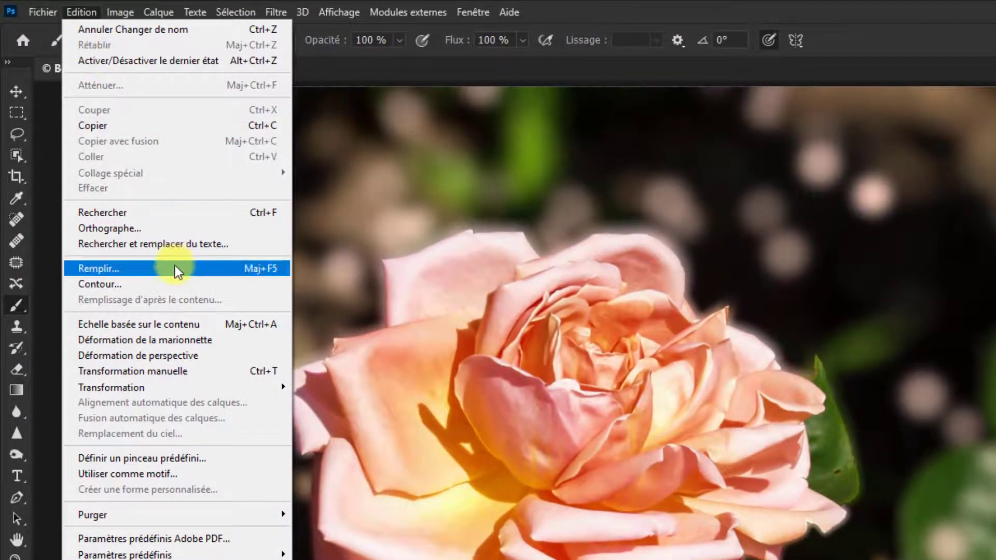
pyautogui.click(176, 268)
pyautogui.click(791, 273)
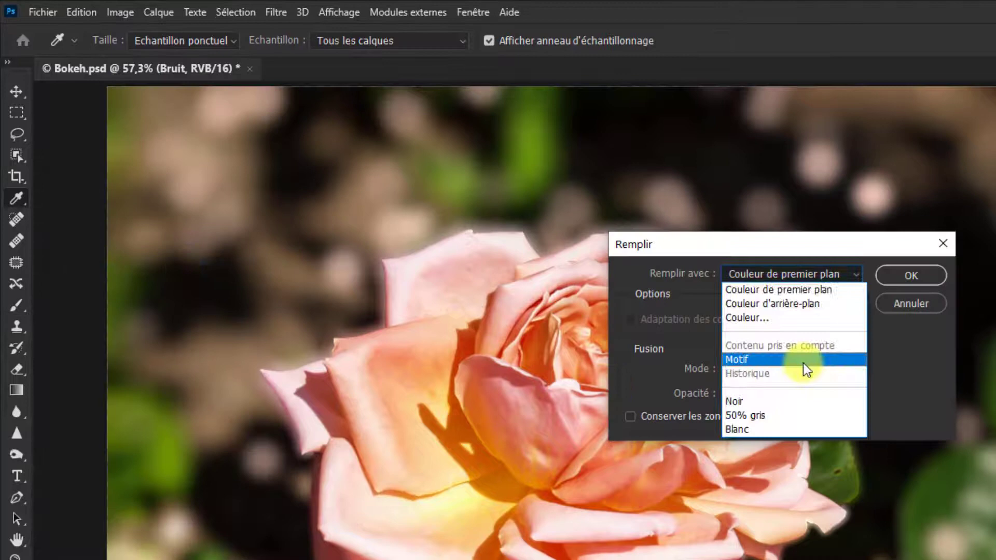
pyautogui.click(768, 413)
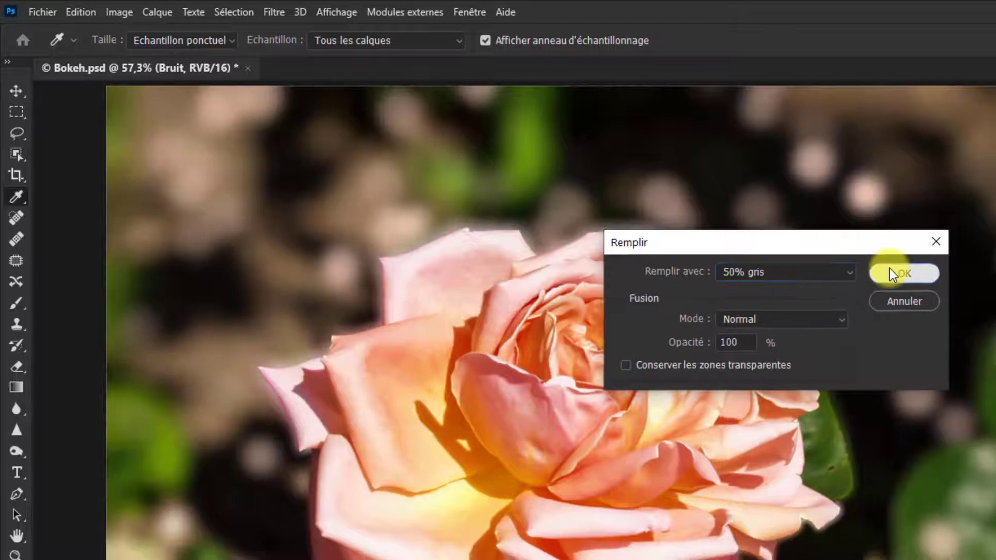
pyautogui.click(895, 272)
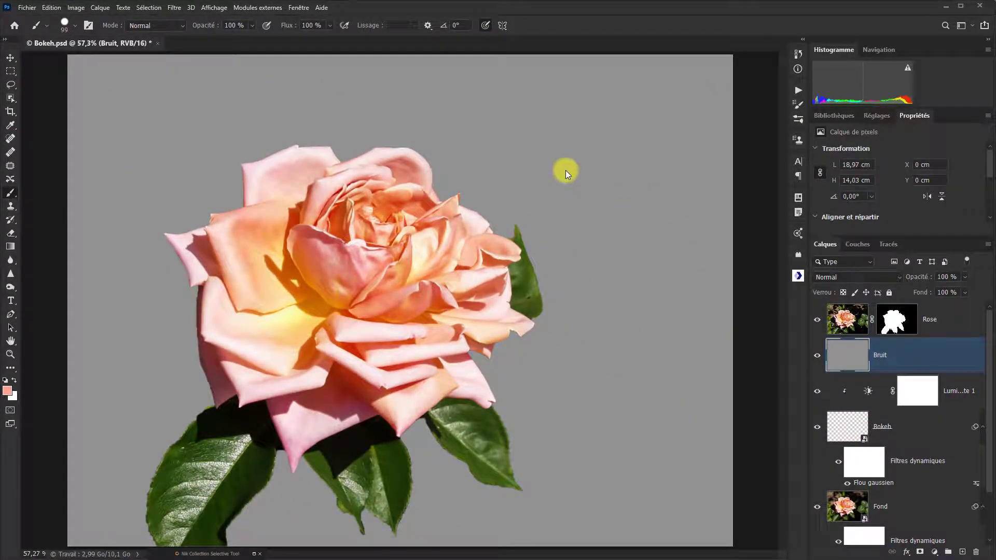
# - Convert the Bruit layer to a smart object and apply the Ajout de bruit filter at 10,59 % with uniform distribution
pyautogui.rightClick(914, 362)
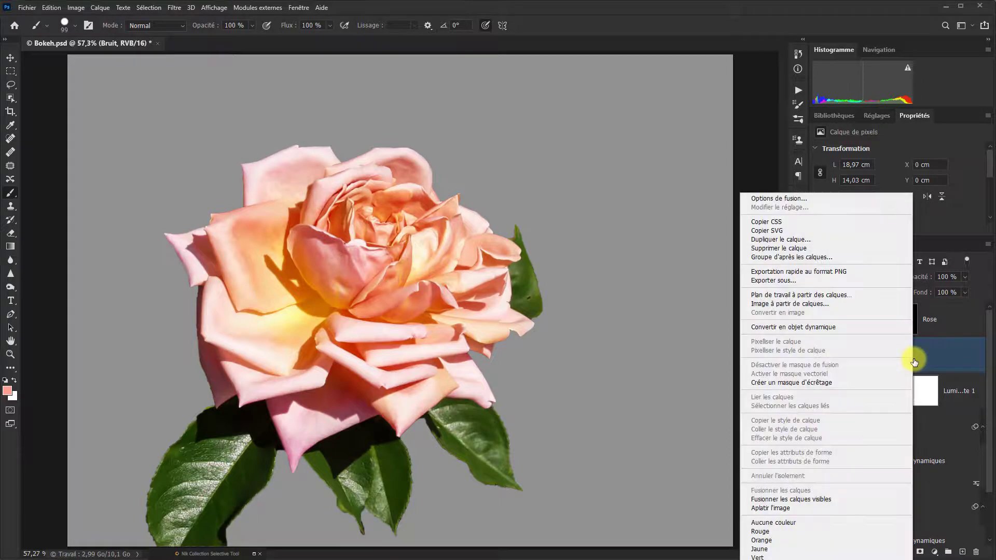
pyautogui.click(814, 327)
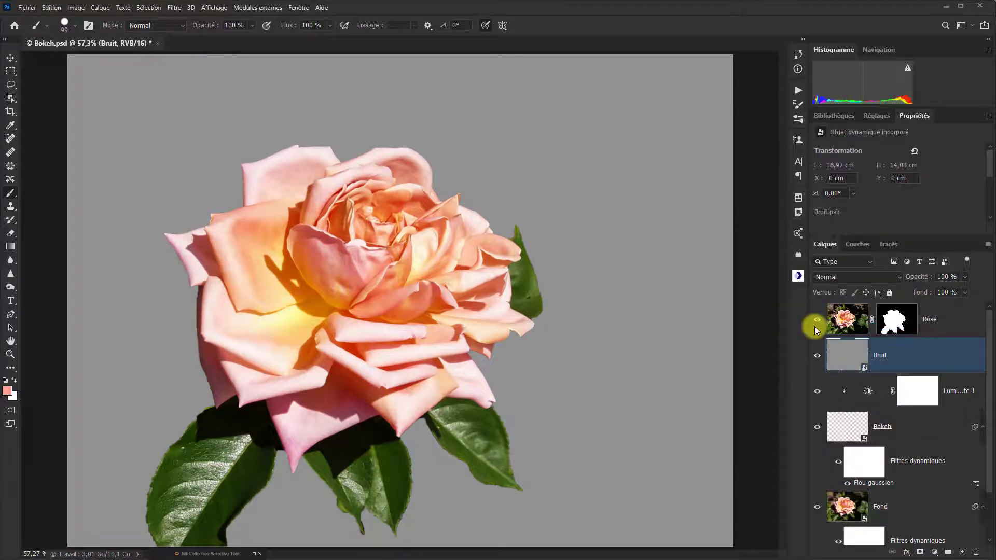
pyautogui.click(175, 8)
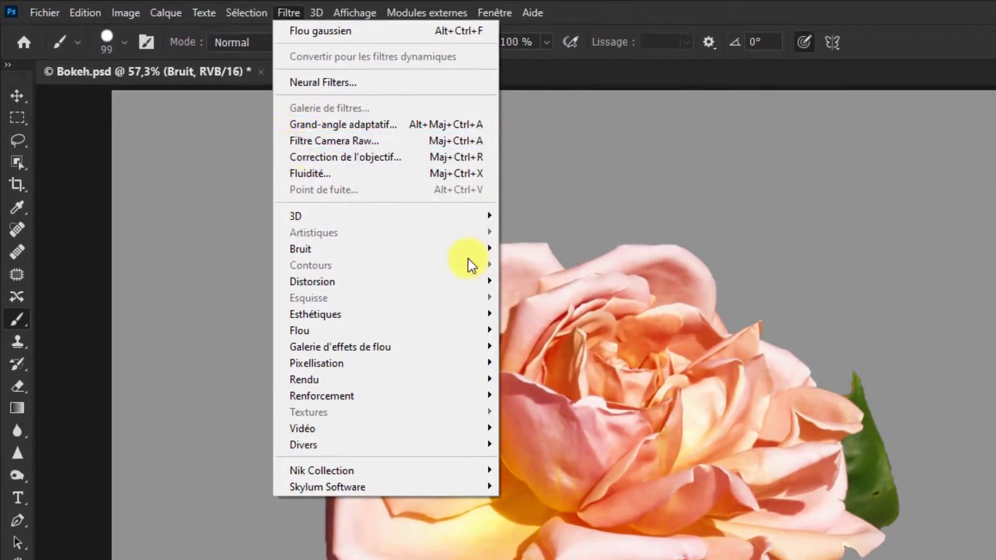
pyautogui.moveTo(446, 251)
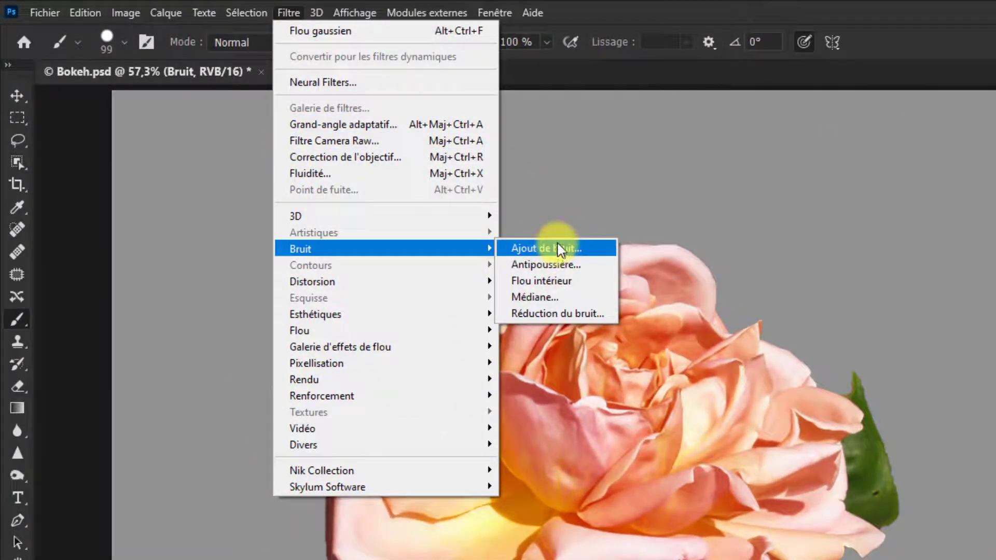
pyautogui.click(560, 250)
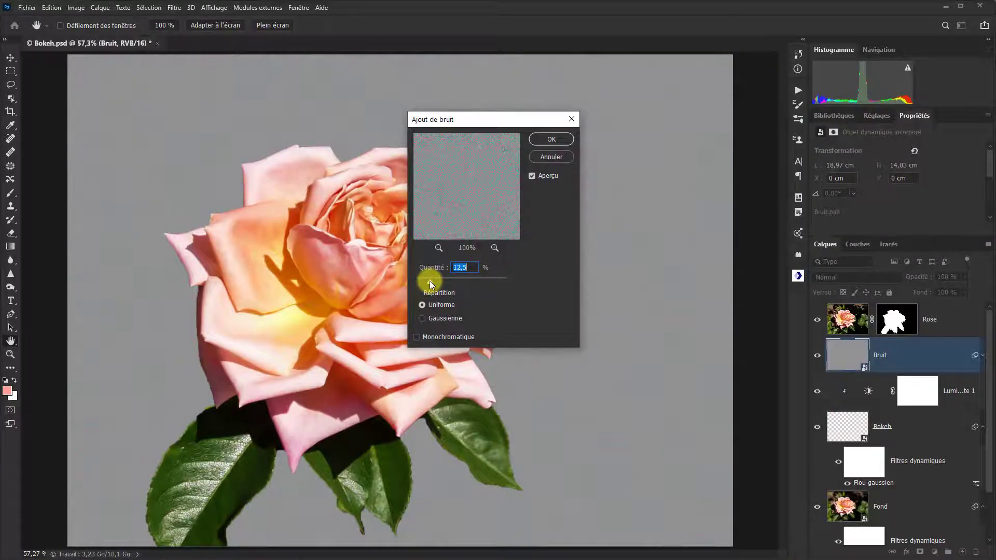
pyautogui.moveTo(430, 284); pyautogui.dragTo(428, 283)
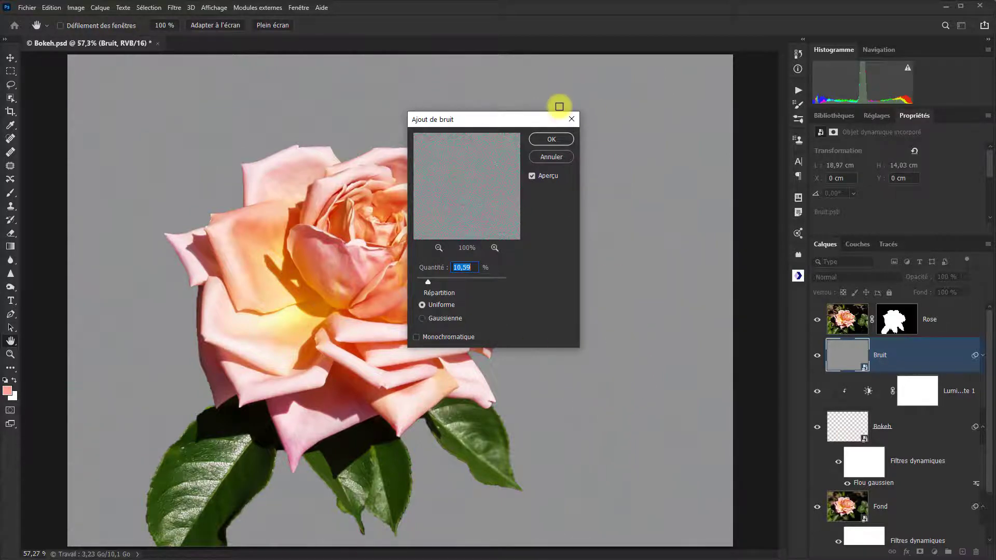
pyautogui.click(552, 139)
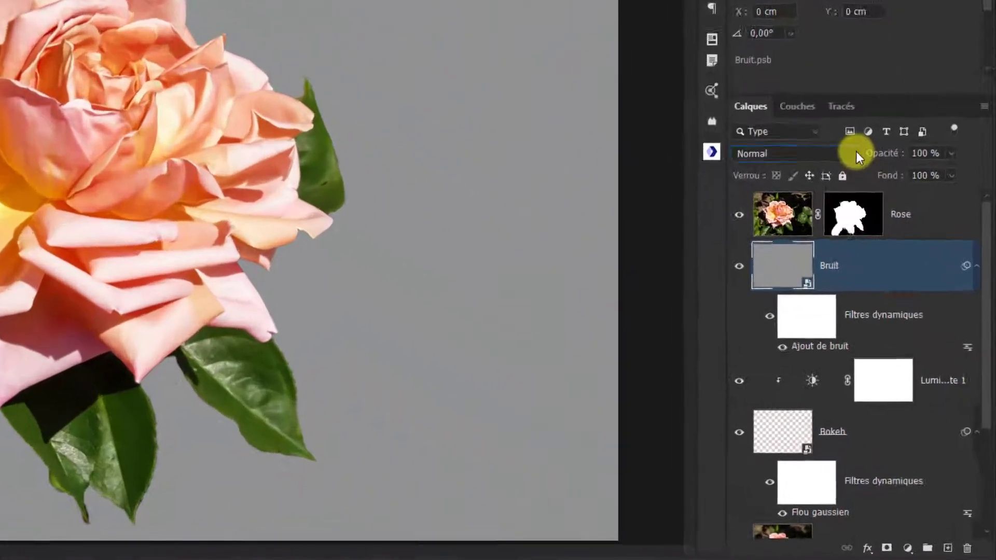
# - Set the Bruit layer's blend mode to Lumière tamisée and toggle its visibility to compare the effect
pyautogui.click(856, 153)
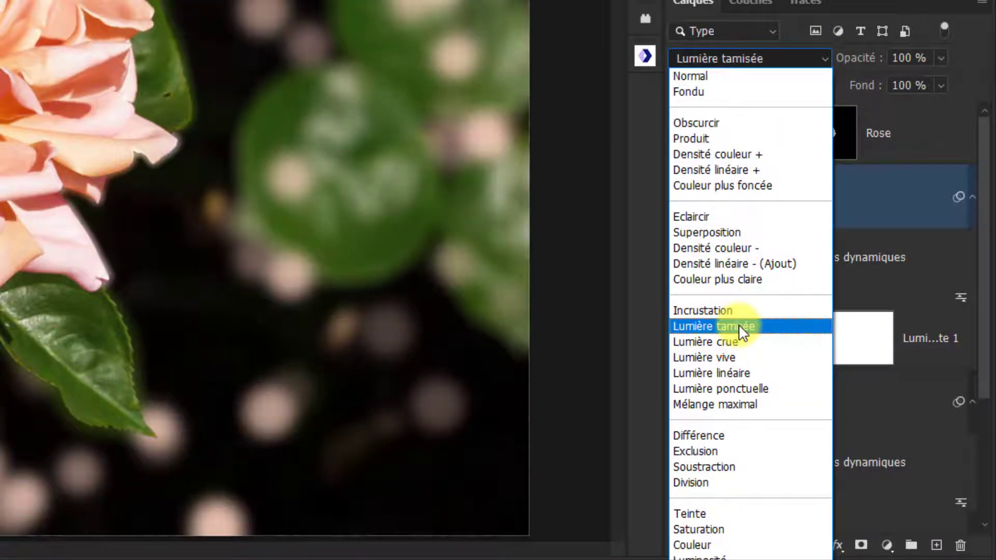
pyautogui.click(740, 327)
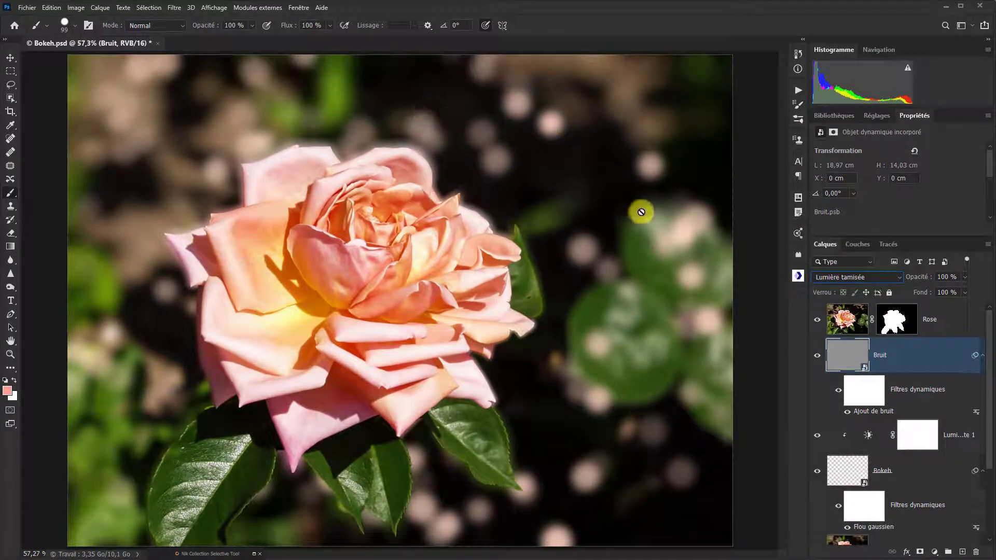
pyautogui.click(817, 356)
pyautogui.click(819, 358)
pyautogui.click(819, 358)
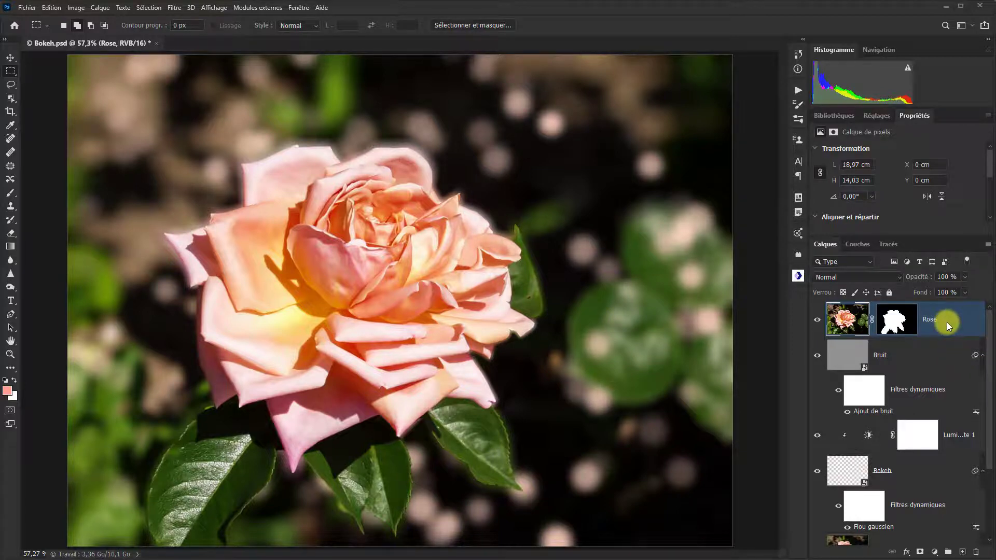
# - Stamp all visible layers into a new layer above the Rose layer and name it Vignetage
pyautogui.hotkey('ctrl', 'alt', 'shift', 'e')
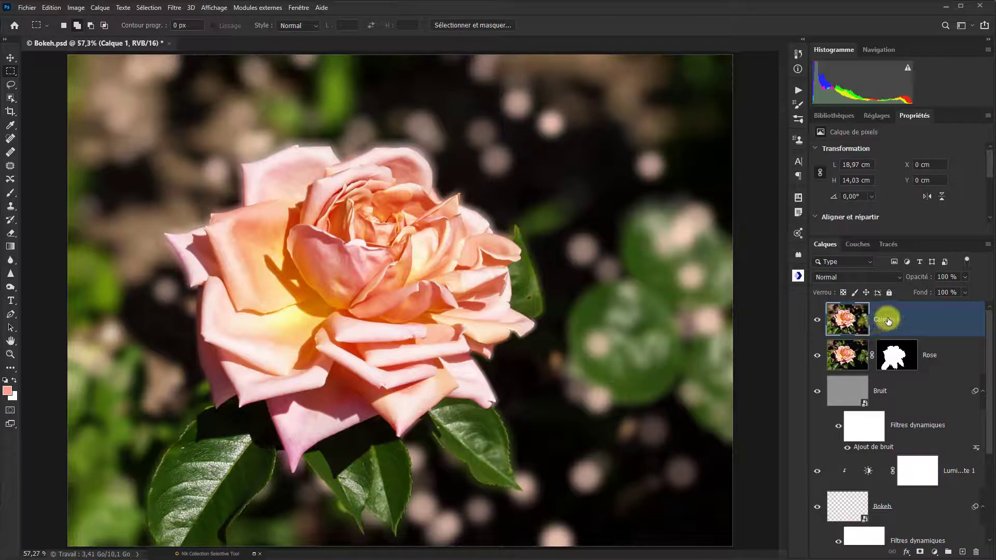
pyautogui.doubleClick(888, 321)
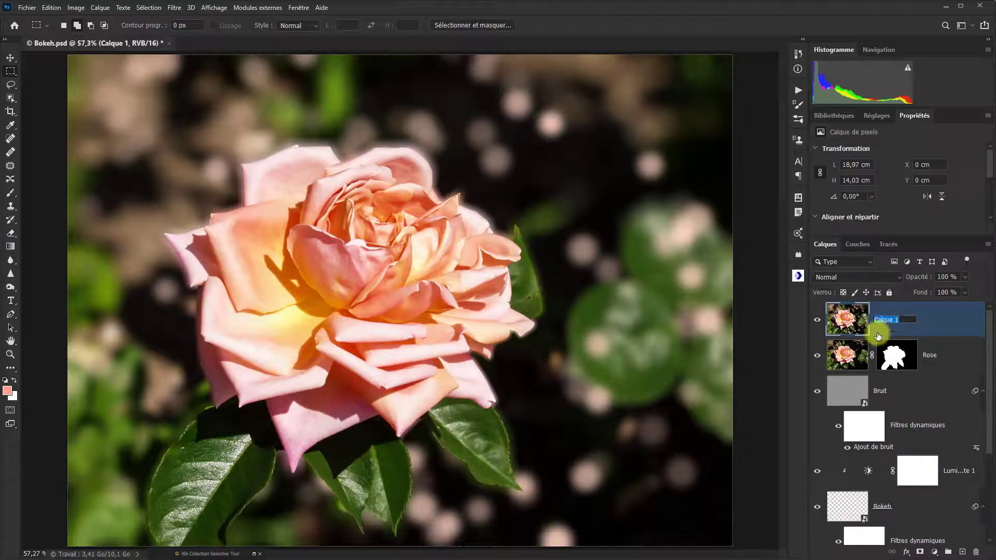
pyautogui.write('Vignetage')
pyautogui.press('Return')
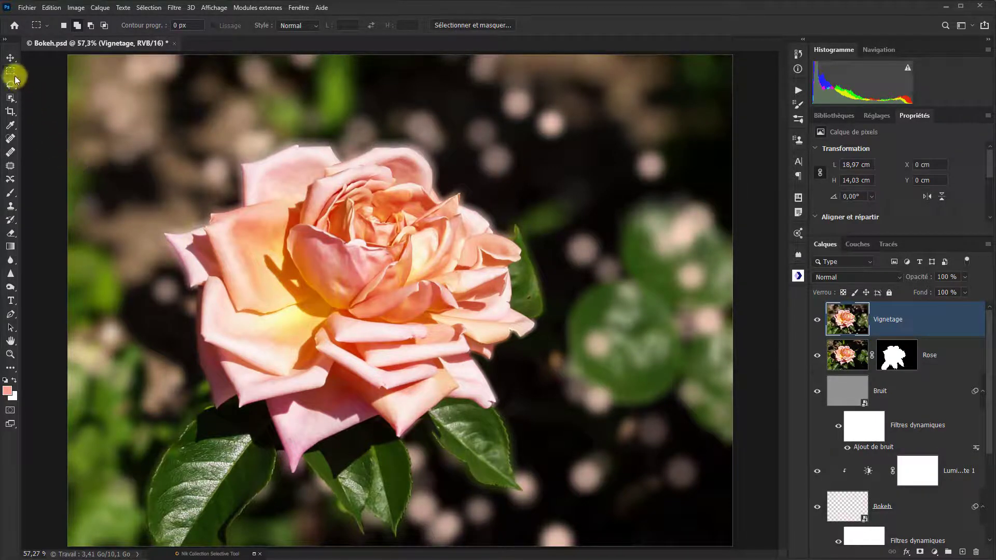
# - Select a rectangle of about 16,87 × 11,88 cm around the rose and set the Vignetage layer's blend mode to Produit
pyautogui.moveTo(108, 94)
pyautogui.mouseDown()
pyautogui.moveTo(132, 142)
pyautogui.moveTo(322, 282)
pyautogui.moveTo(645, 476)
pyautogui.moveTo(678, 508)
pyautogui.moveTo(700, 510)
pyautogui.mouseUp()
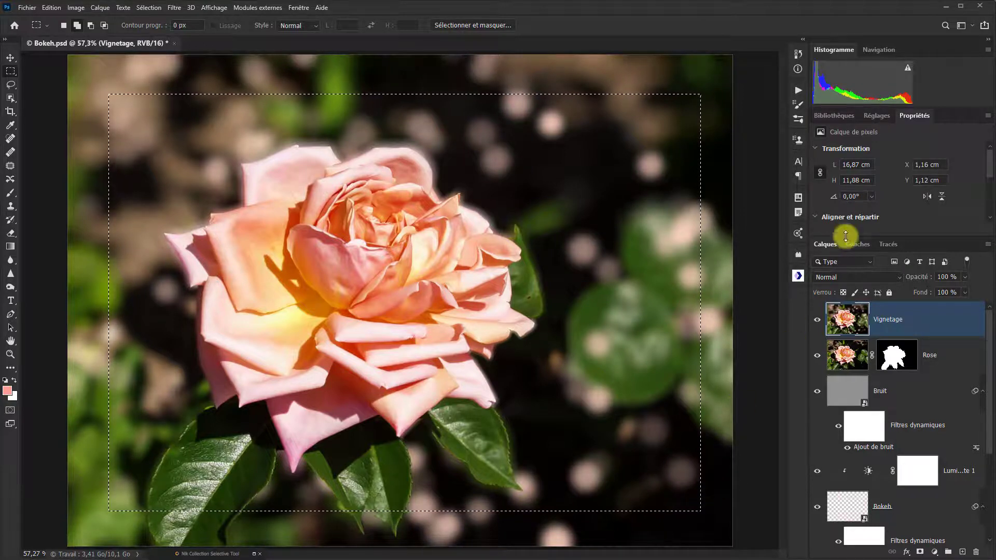
pyautogui.click(898, 277)
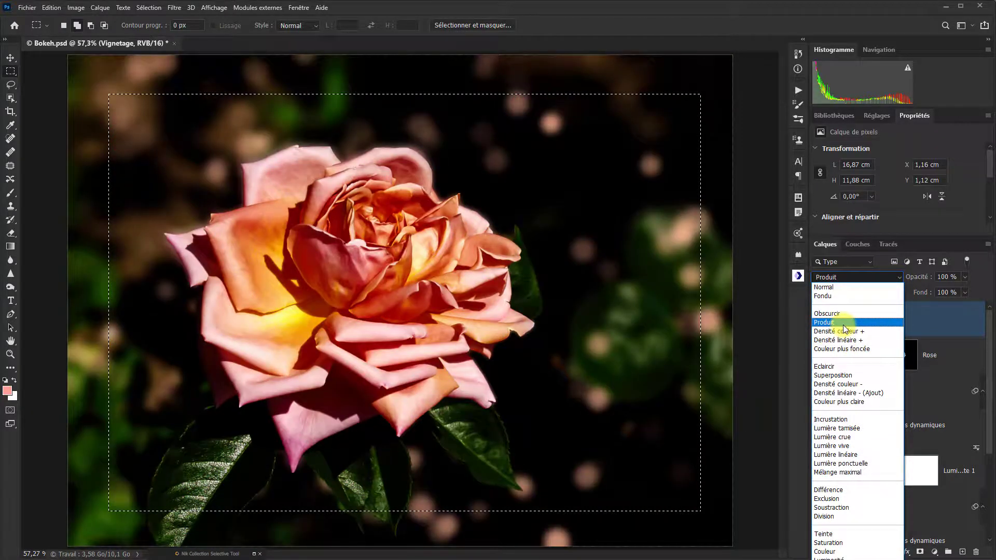
pyautogui.click(843, 323)
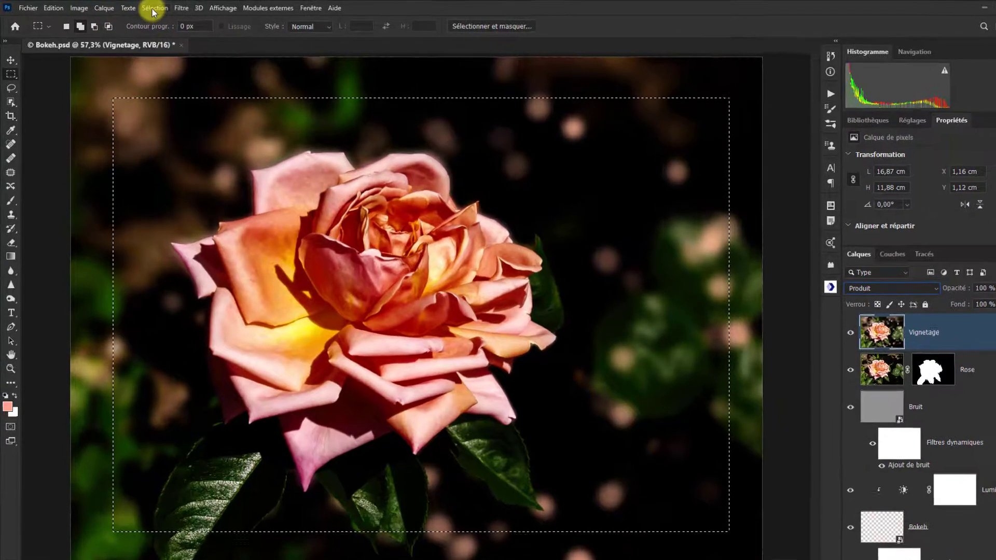
# - Feather the rectangular selection with a Contour progressif radius of 250 pixels
pyautogui.click(149, 8)
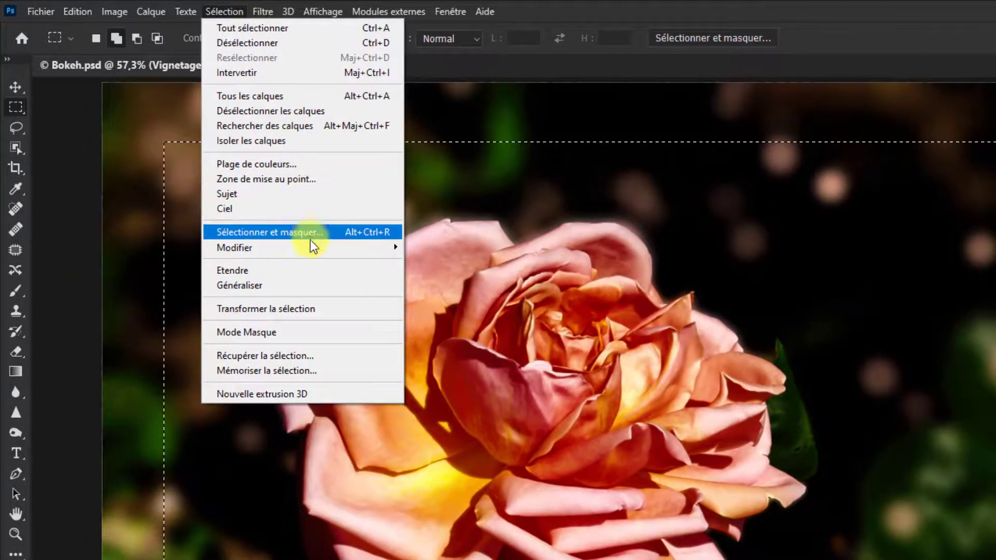
pyautogui.moveTo(310, 244)
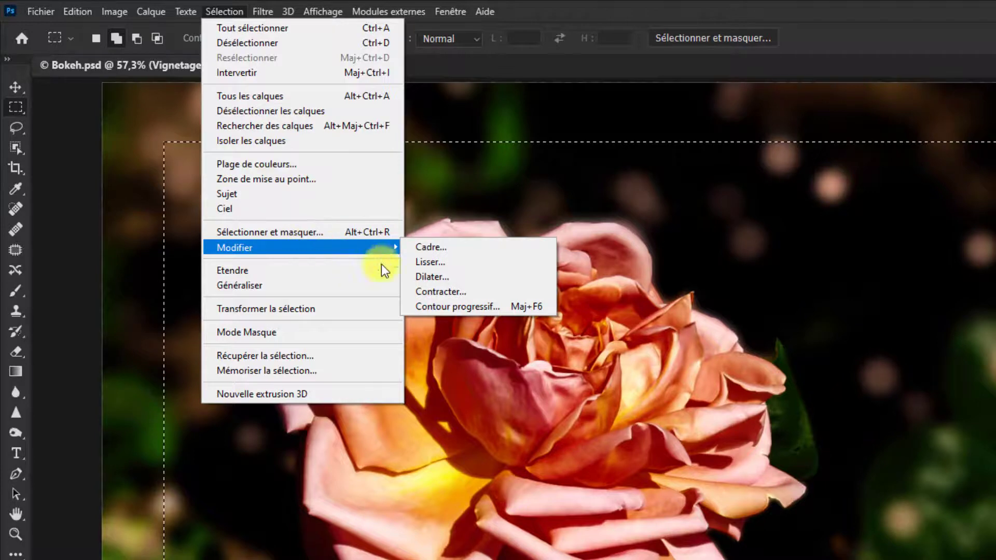
pyautogui.click(474, 305)
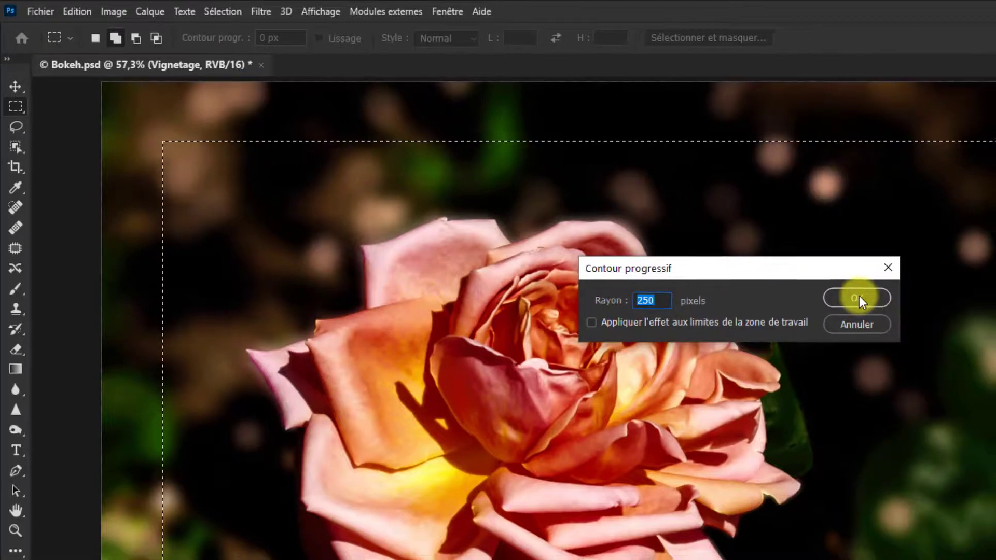
pyautogui.click(861, 300)
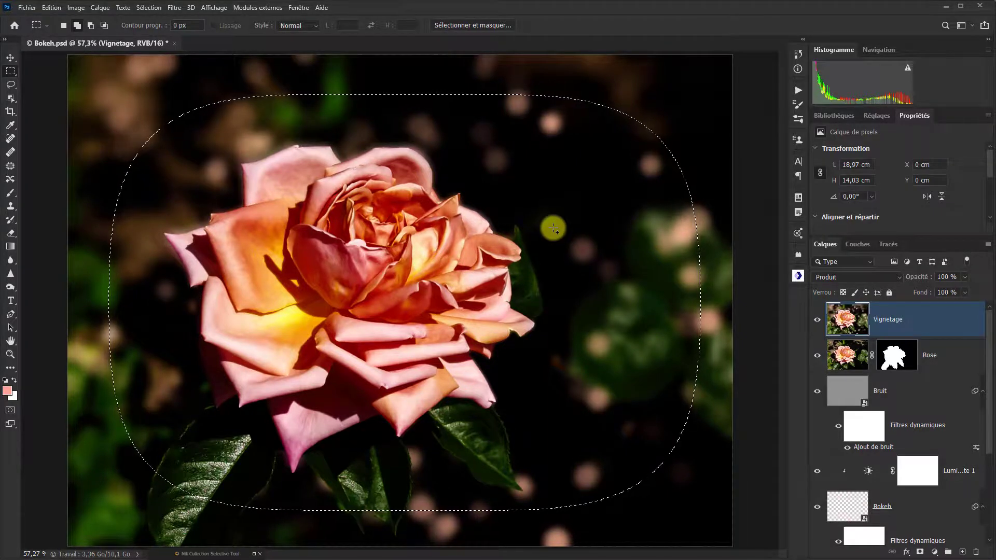
# - Delete the feathered selection's contents from the Vignetage layer, deselect, and toggle the layer's visibility to compare the vignette
pyautogui.press('Delete')
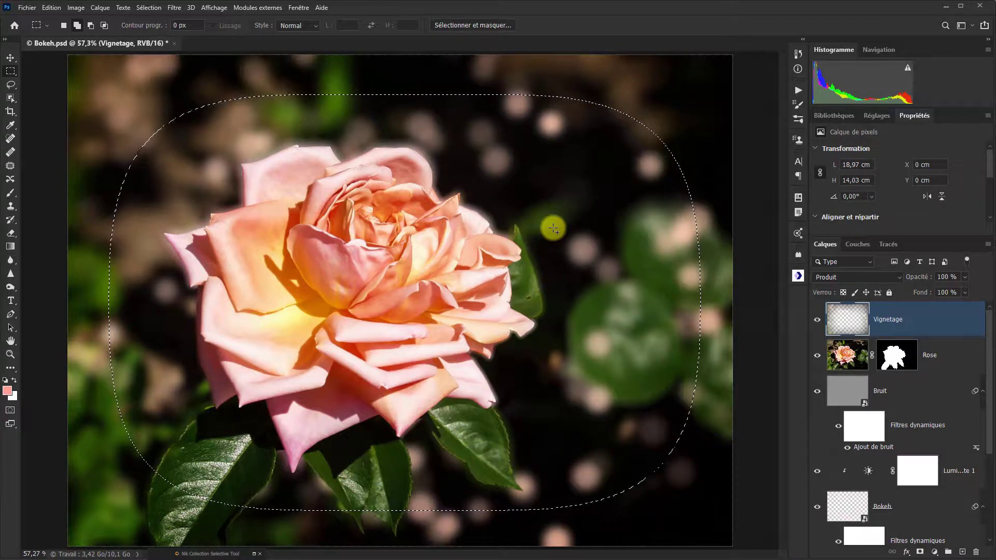
pyautogui.hotkey('ctrl', 'd')
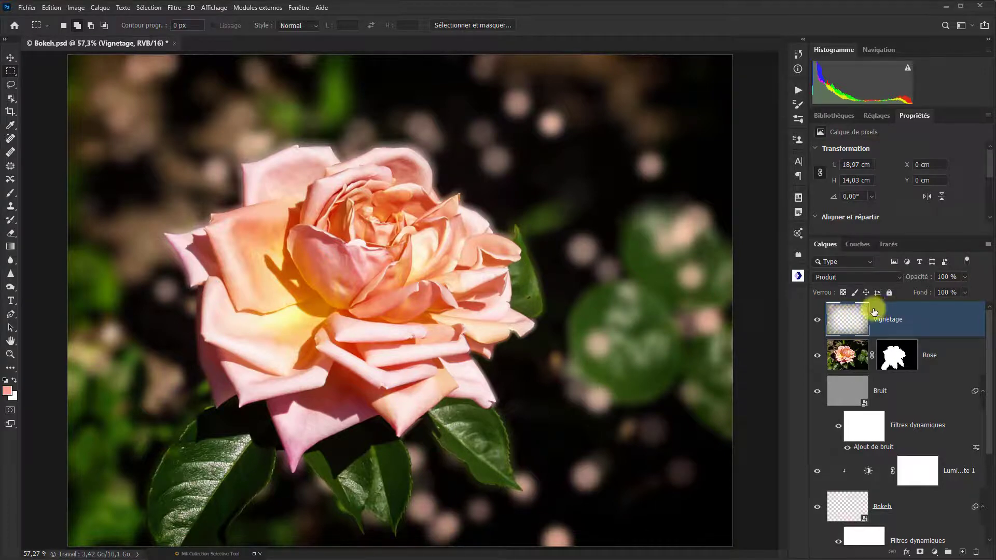
pyautogui.click(817, 323)
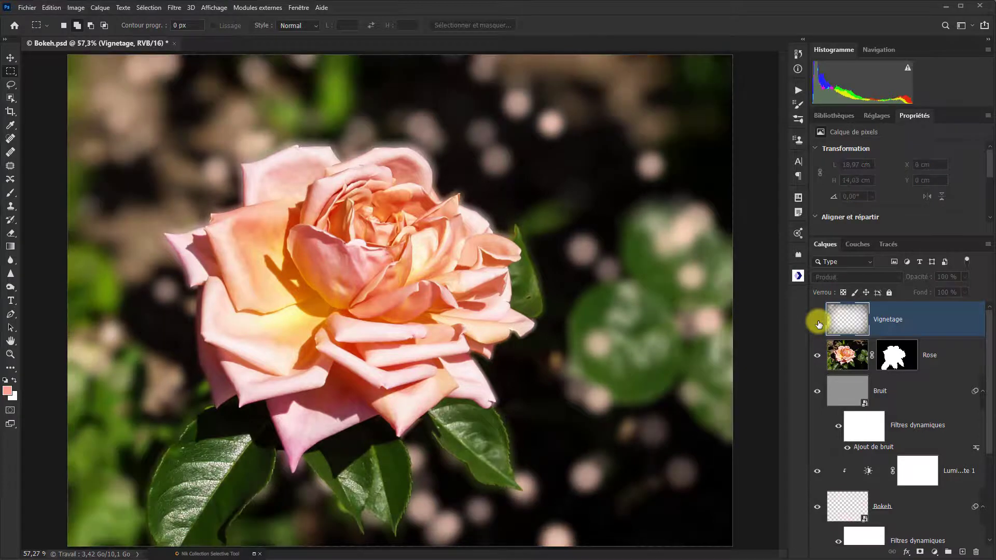
pyautogui.click(818, 323)
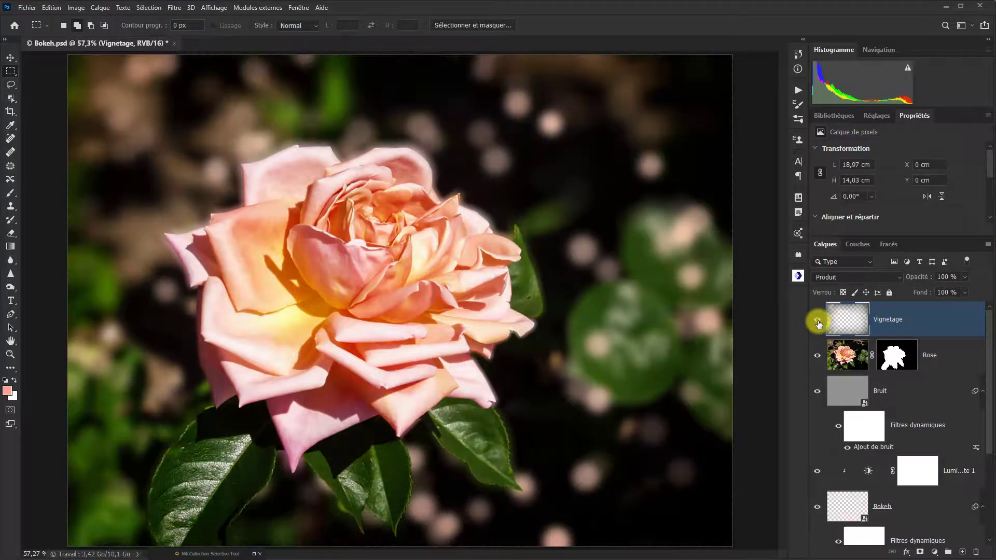
# - Lower the Vignetage layer's opacity to 54 % and toggle its visibility off and on to check the softened vignette
pyautogui.click(963, 277)
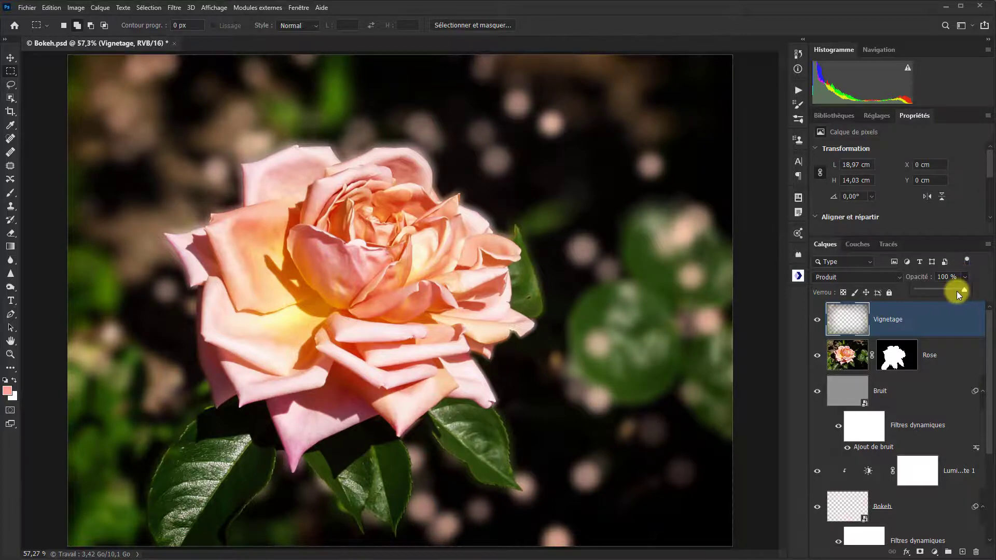
pyautogui.click(816, 319)
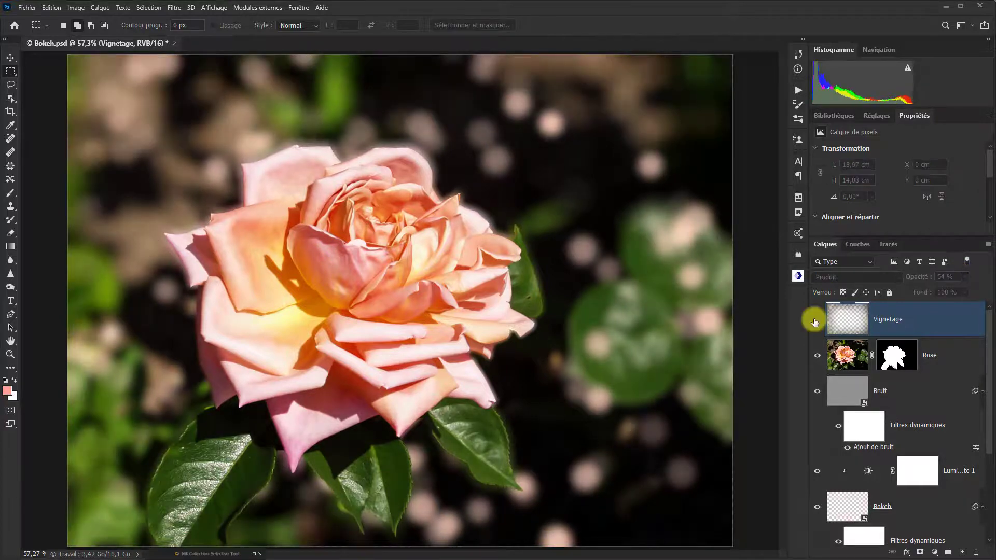
pyautogui.click(815, 321)
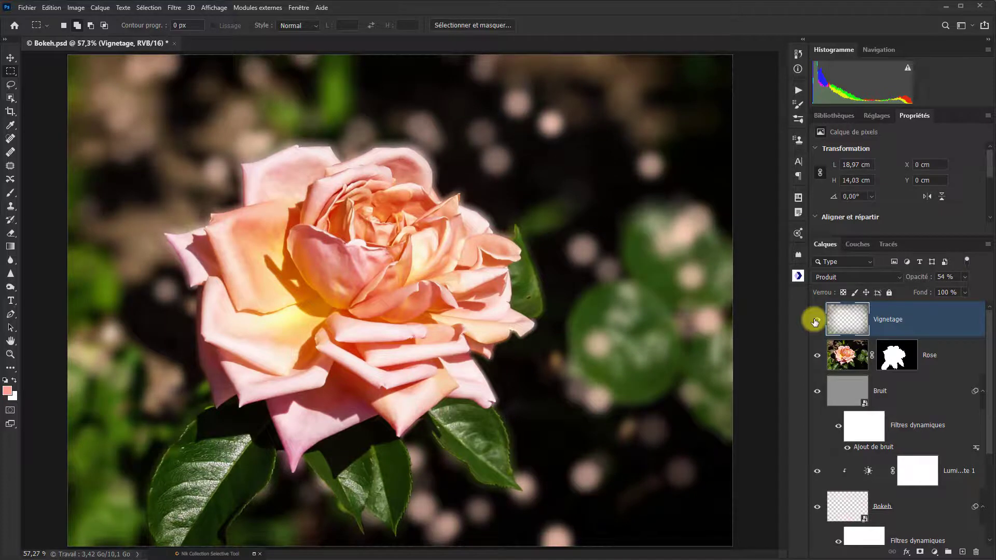